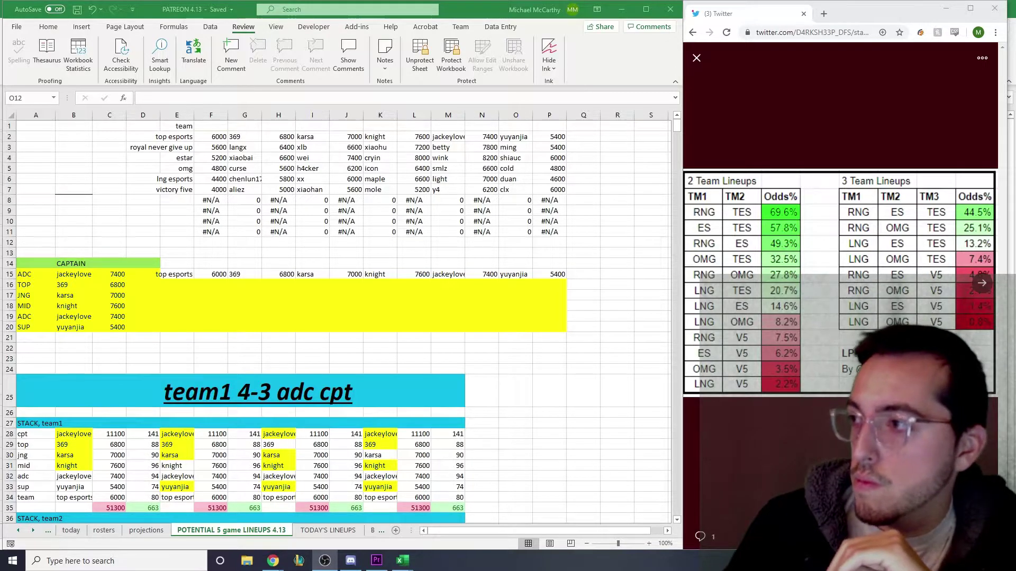
key("alt+Tab")
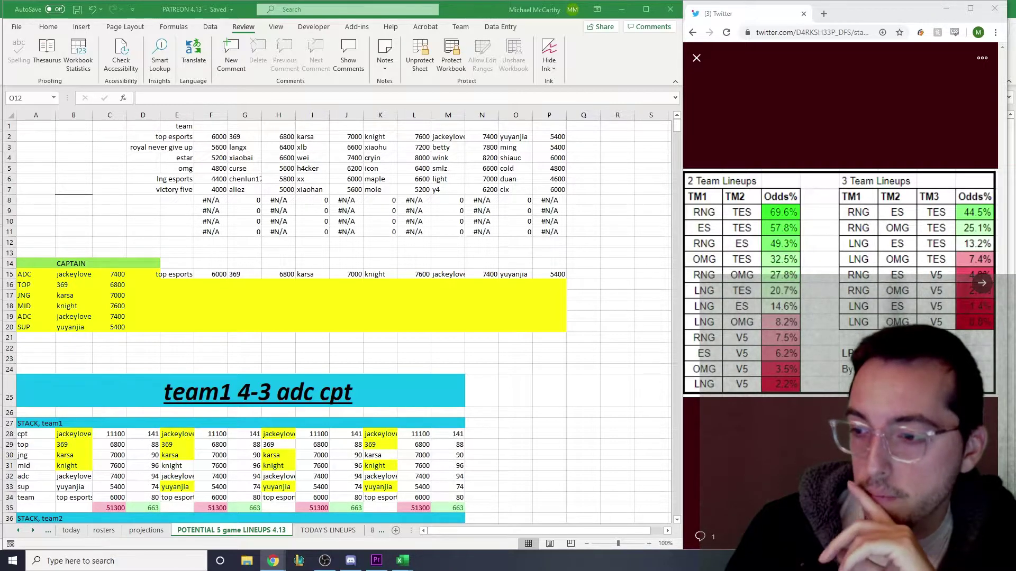
key("alt+Tab")
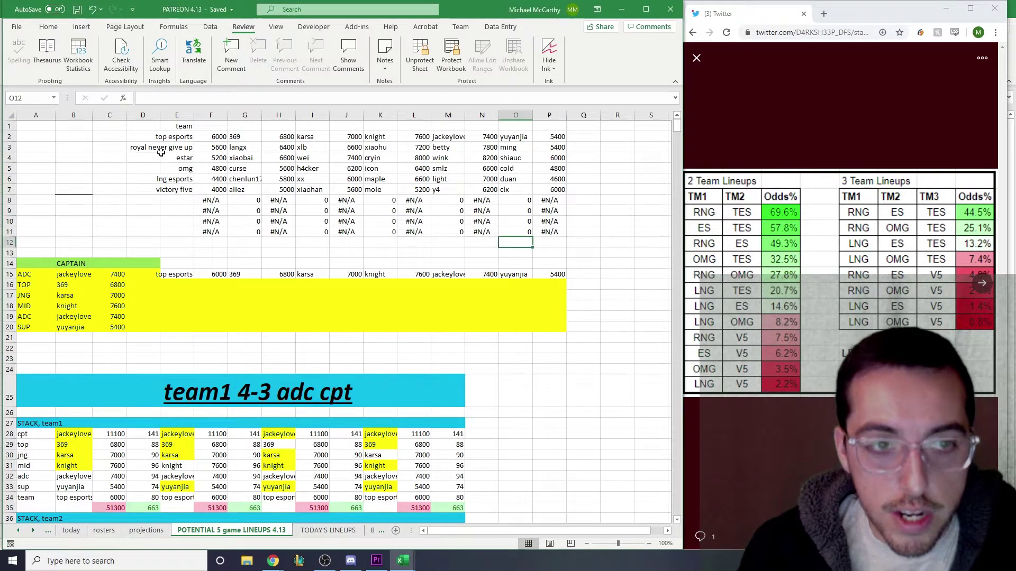
Review the team salary table in rows 1 to 7, examining each player and salary in the victory five row
left_click_drag(177, 127, 553, 191)
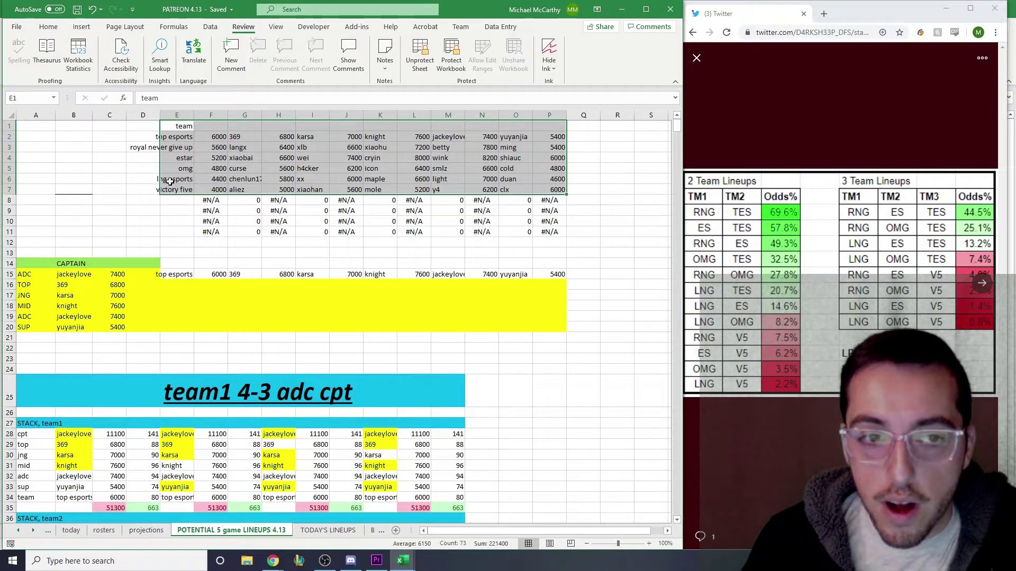
left_click_drag(174, 189, 556, 190)
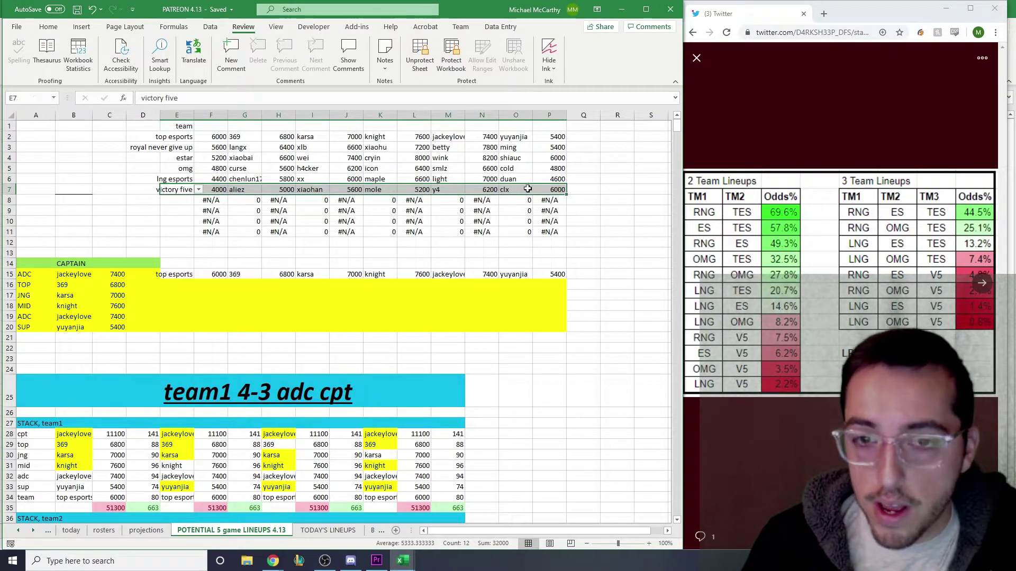
left_click(508, 191)
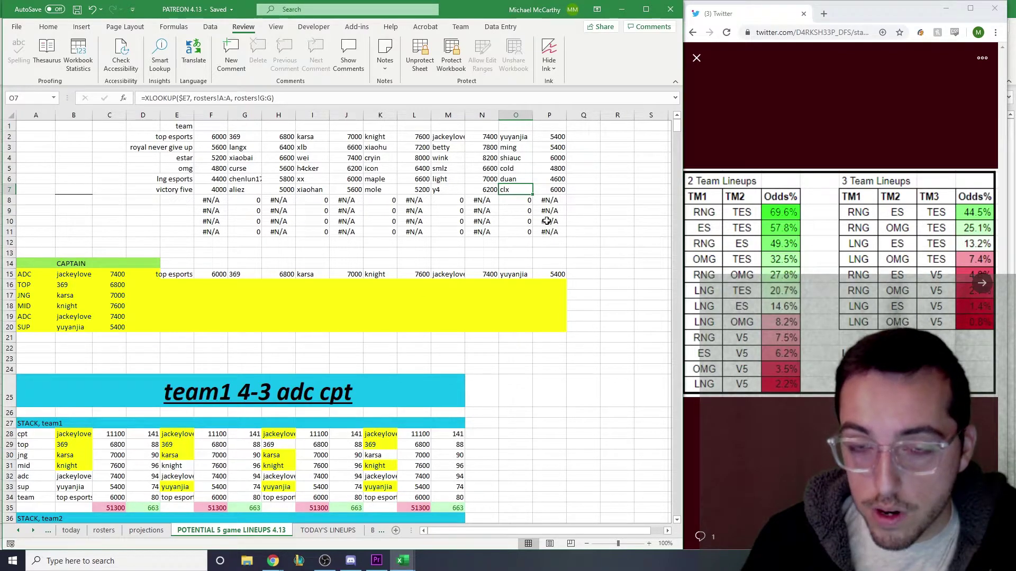
left_click(384, 189)
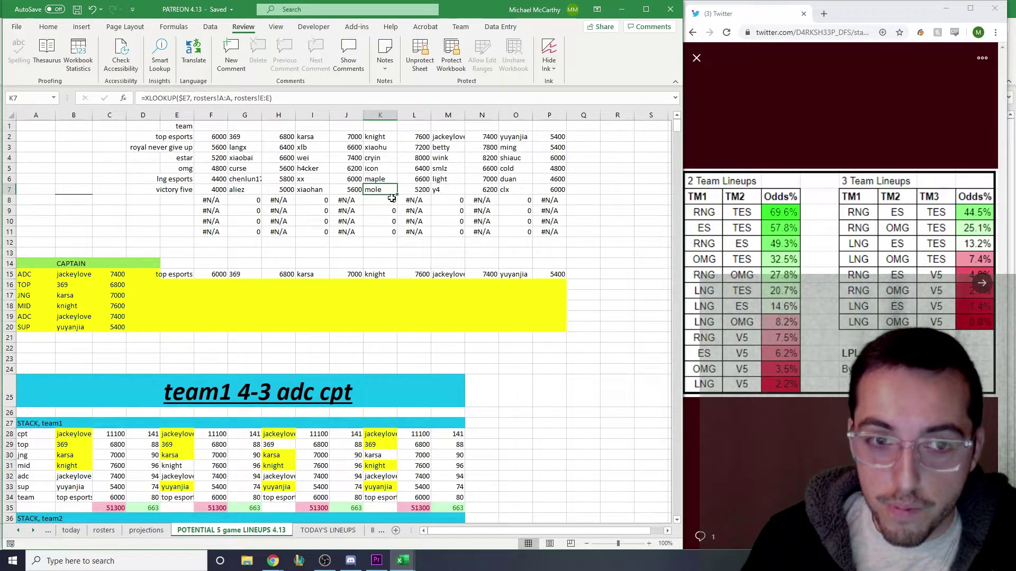
left_click(244, 191)
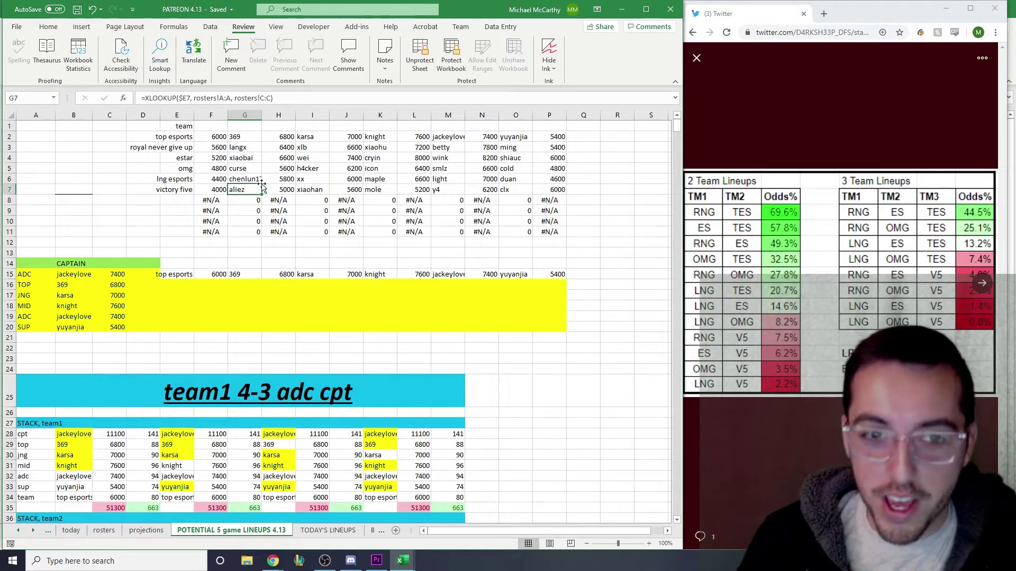
left_click(445, 190)
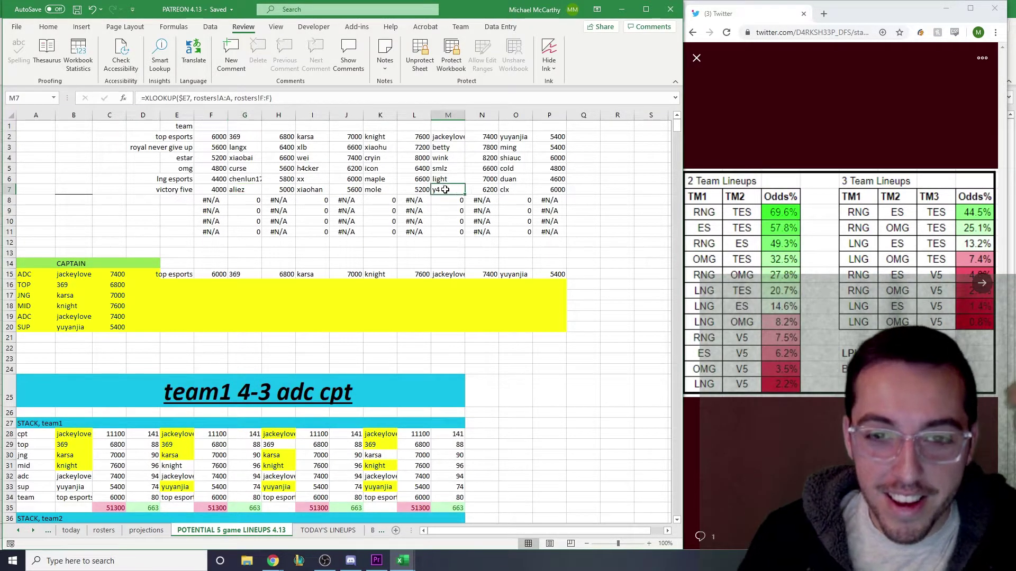
left_click(171, 191)
left_click_drag(234, 189, 550, 191)
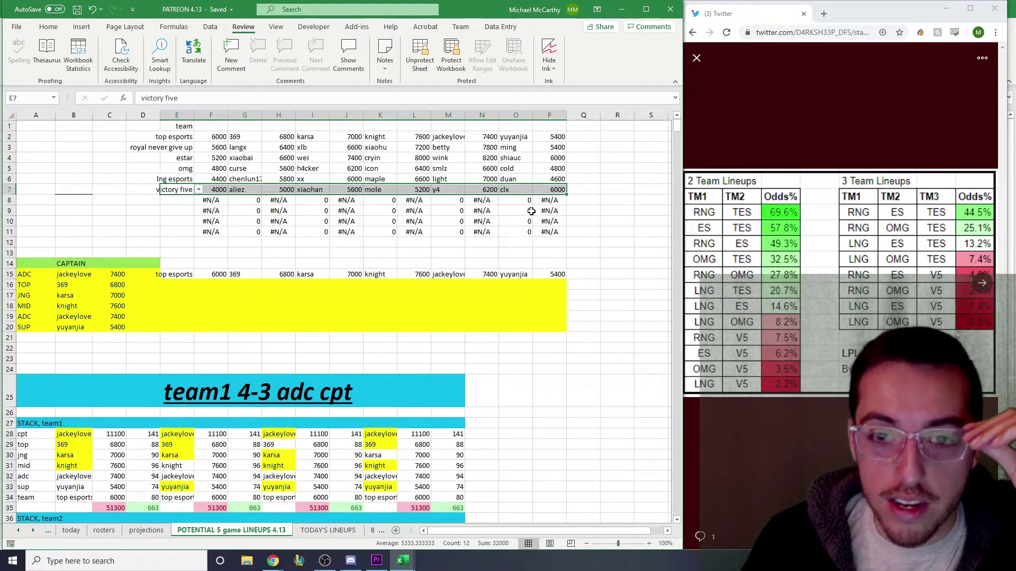
left_click_drag(556, 190, 182, 190)
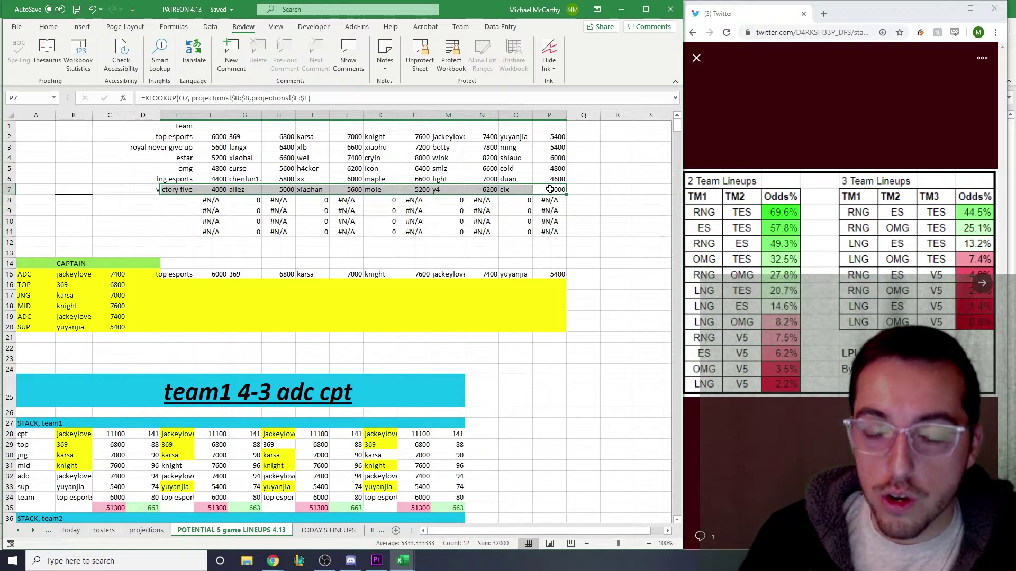
left_click_drag(378, 190, 425, 190)
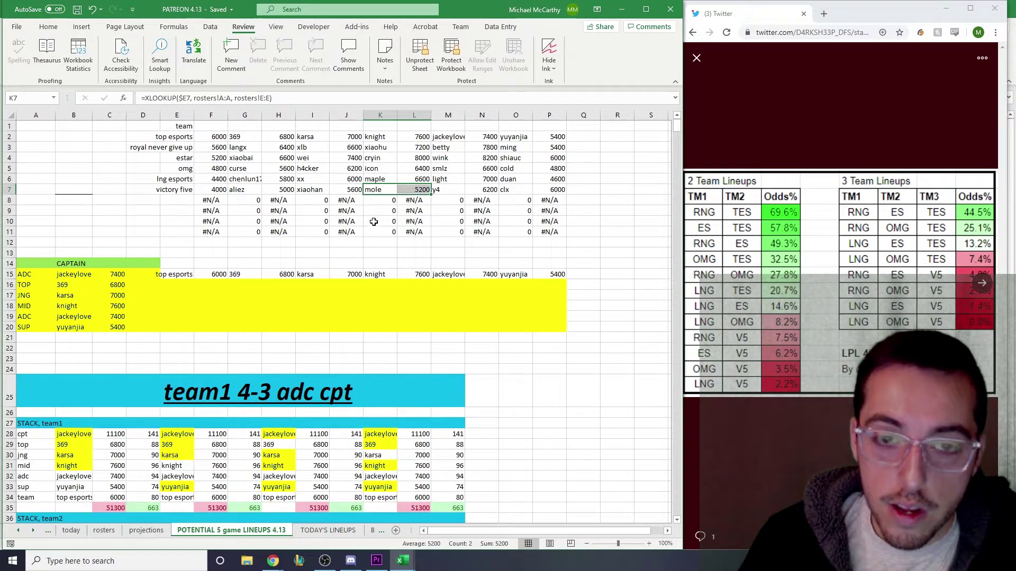
left_click(176, 212)
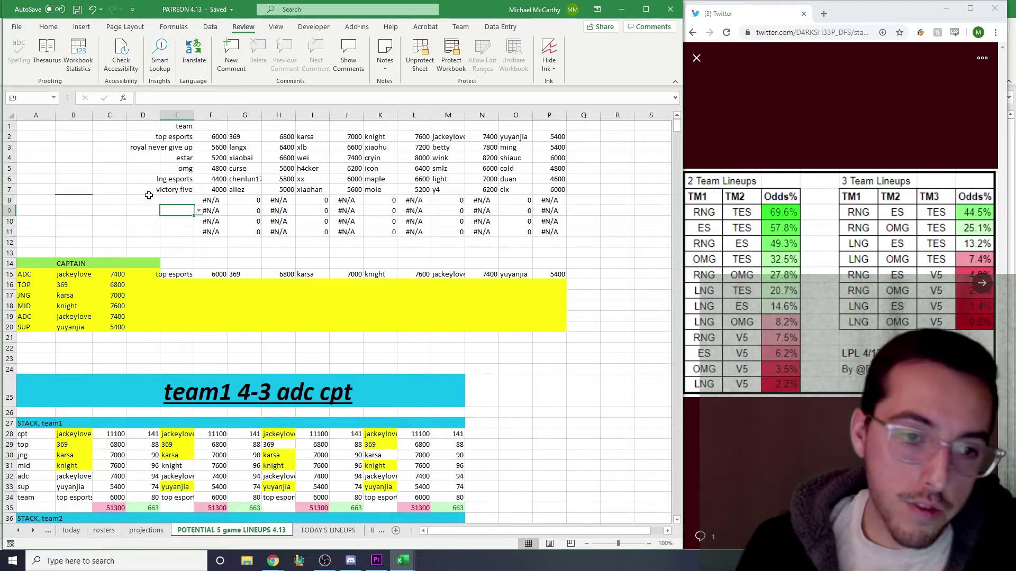
Choose top esports as the team in cell E15 of the captain block
left_click_drag(29, 264, 563, 328)
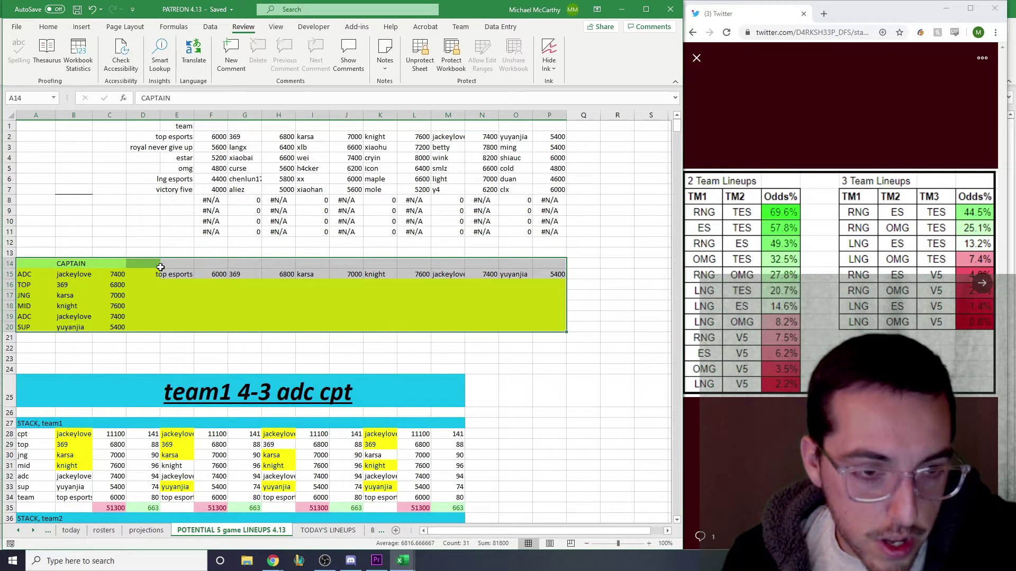
left_click(179, 274)
left_click(199, 274)
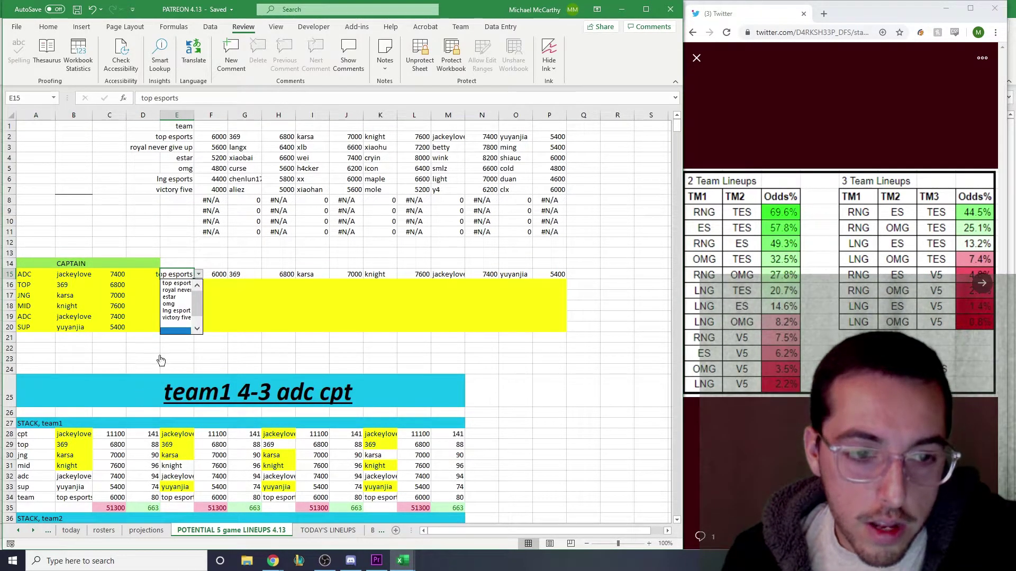
left_click(177, 284)
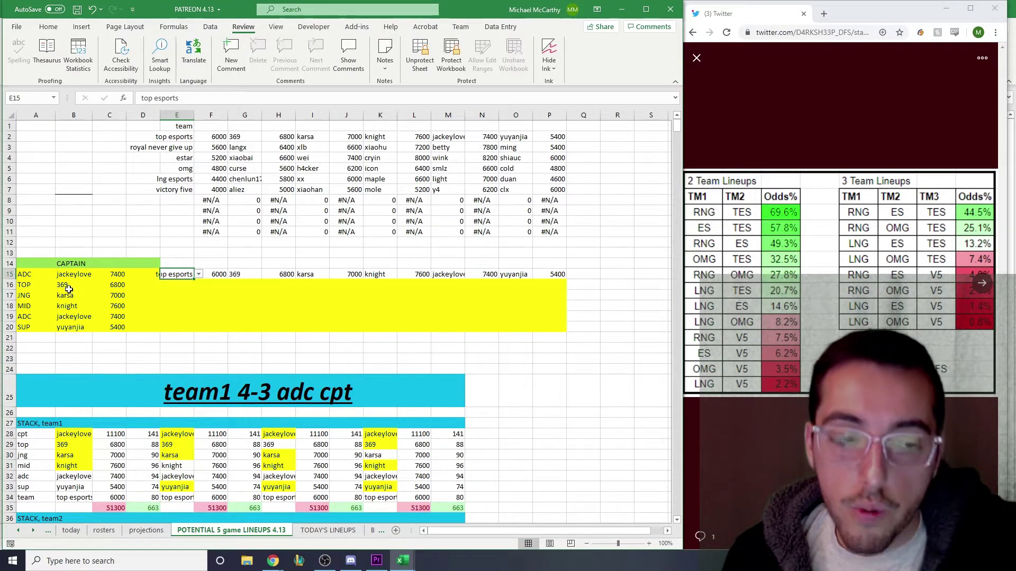
Examine the captain block's position options in A15 and the lookup formula behind the captain's name in B15
left_click(42, 275)
left_click_drag(61, 275, 140, 329)
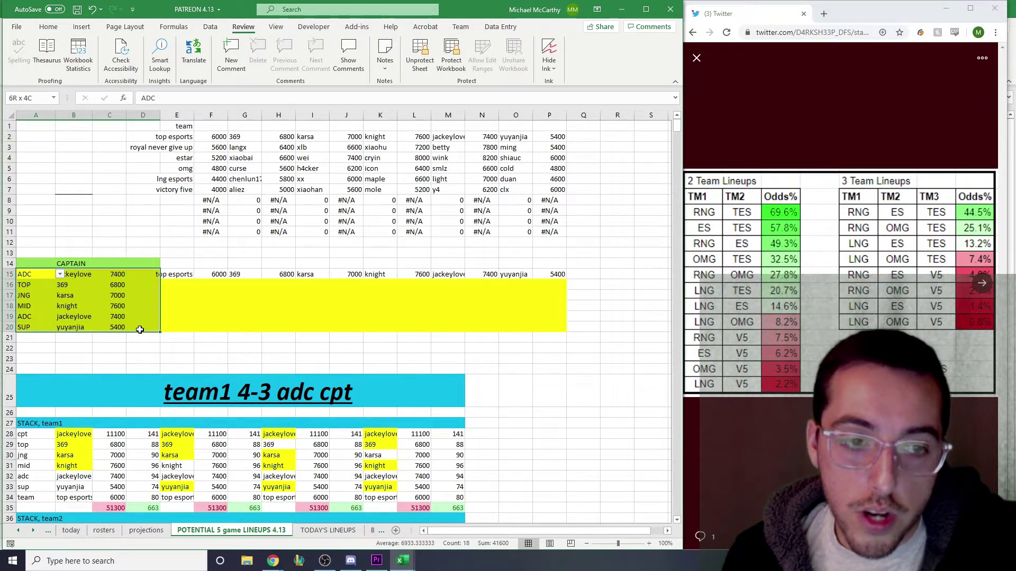
left_click(60, 274)
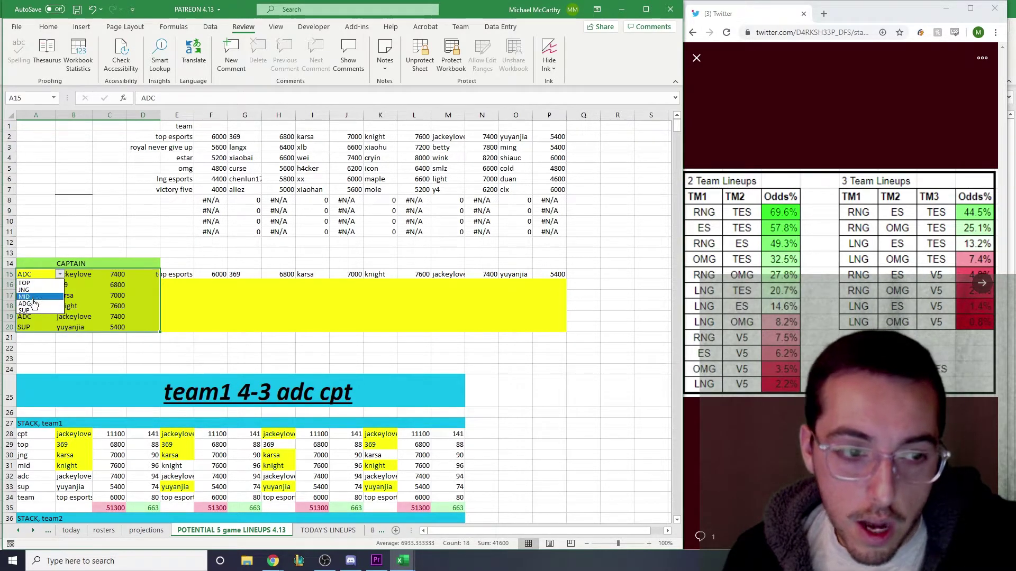
left_click(61, 275)
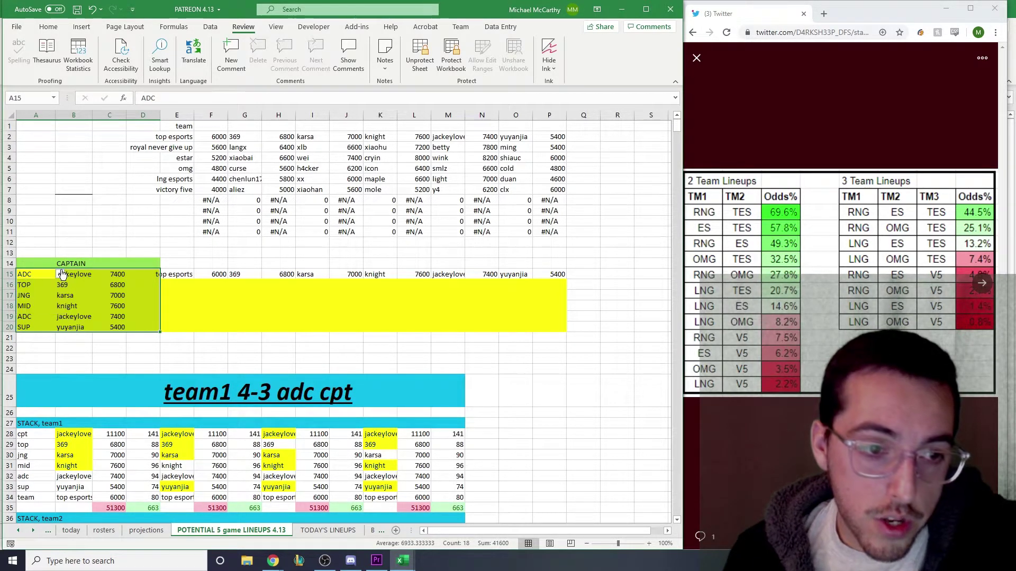
left_click(87, 274)
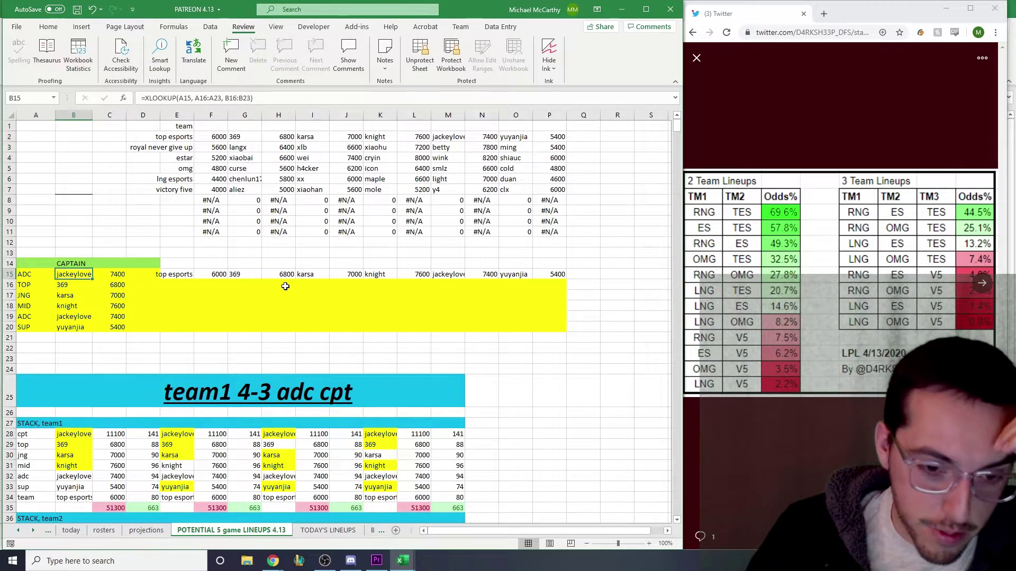
Examine the team1 4-3 adc cpt section and the lineups in its STACK, team1 block
scroll(284, 285, "down", 3)
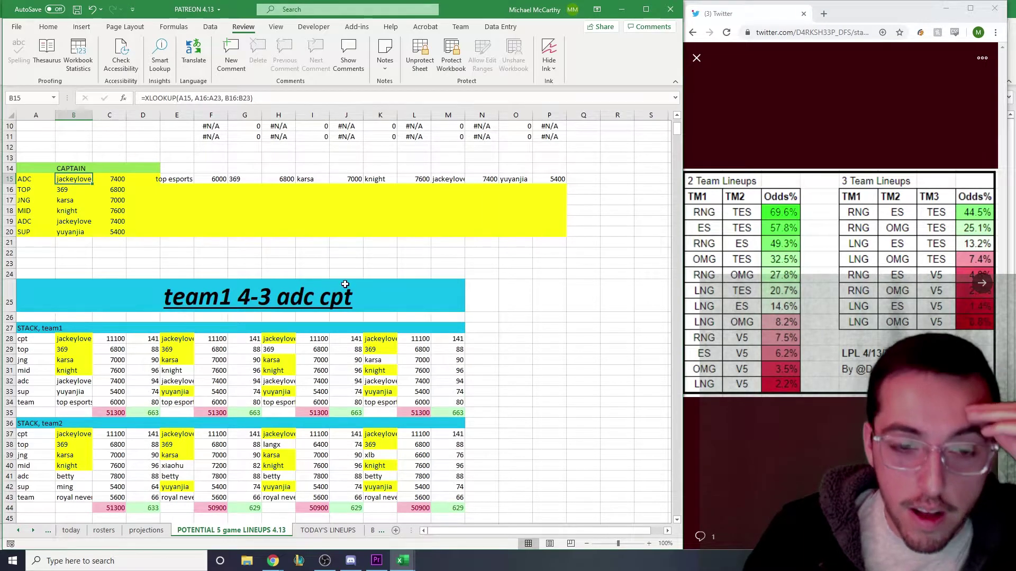
left_click(347, 263)
left_click_drag(42, 296, 458, 413)
scroll(490, 345, "down", 1)
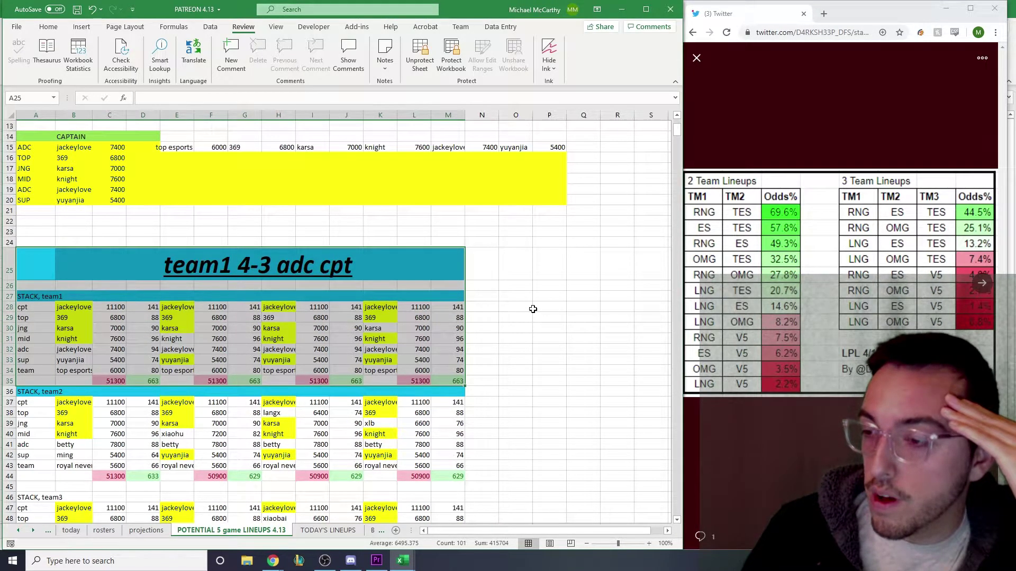
scroll(508, 306, "down", 2)
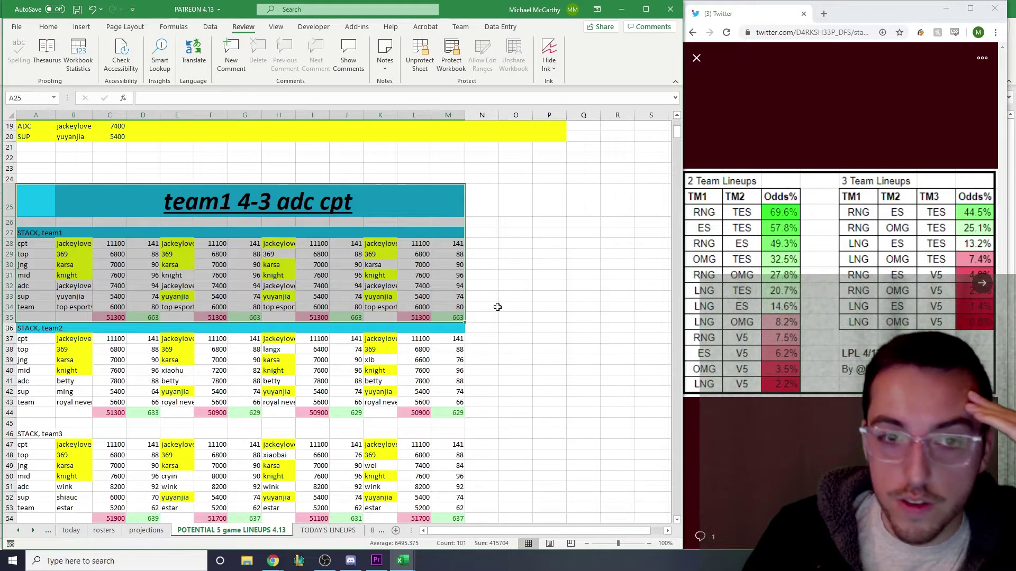
scroll(498, 307, "down", 1)
left_click(500, 232)
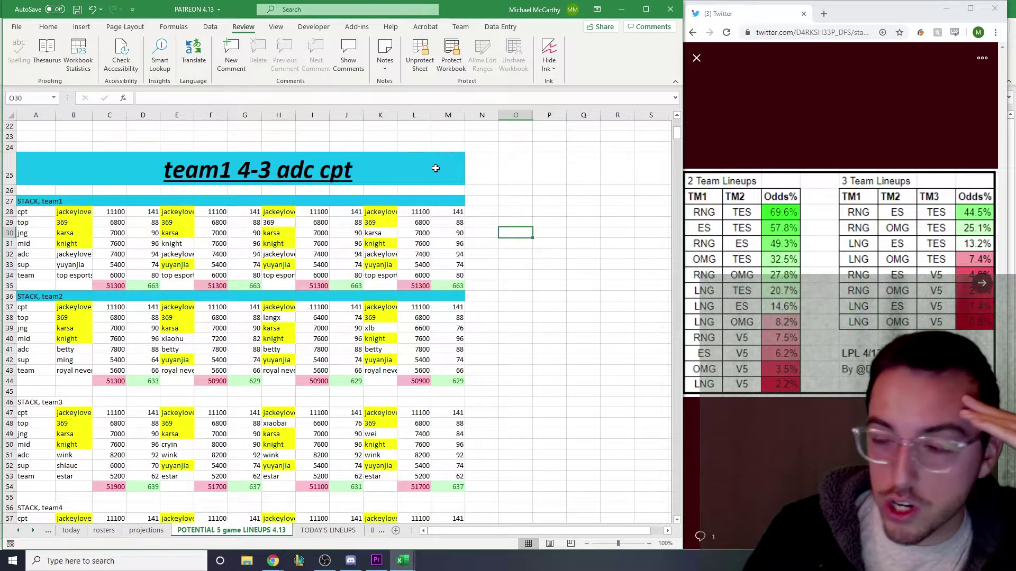
left_click_drag(447, 168, 24, 296)
left_click_drag(32, 201, 457, 281)
left_click(494, 245)
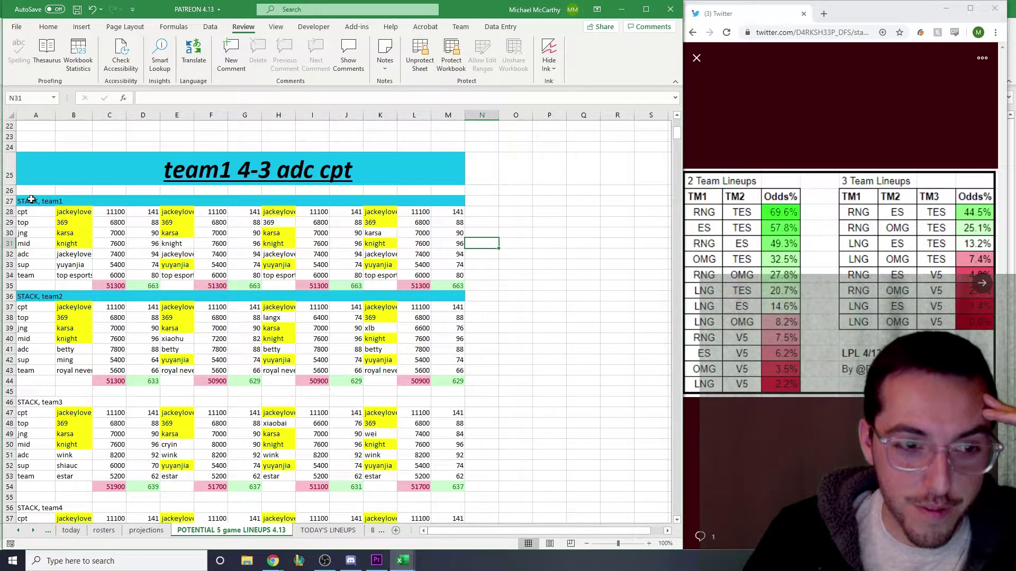
Compare the STACK, team1 lineups with the top esports row in the team salary table
left_click_drag(39, 201, 458, 275)
left_click_drag(38, 203, 356, 286)
left_click_drag(40, 202, 353, 286)
left_click_drag(75, 212, 128, 272)
scroll(212, 238, "up", 7)
left_click_drag(175, 137, 558, 139)
scroll(487, 267, "down", 8)
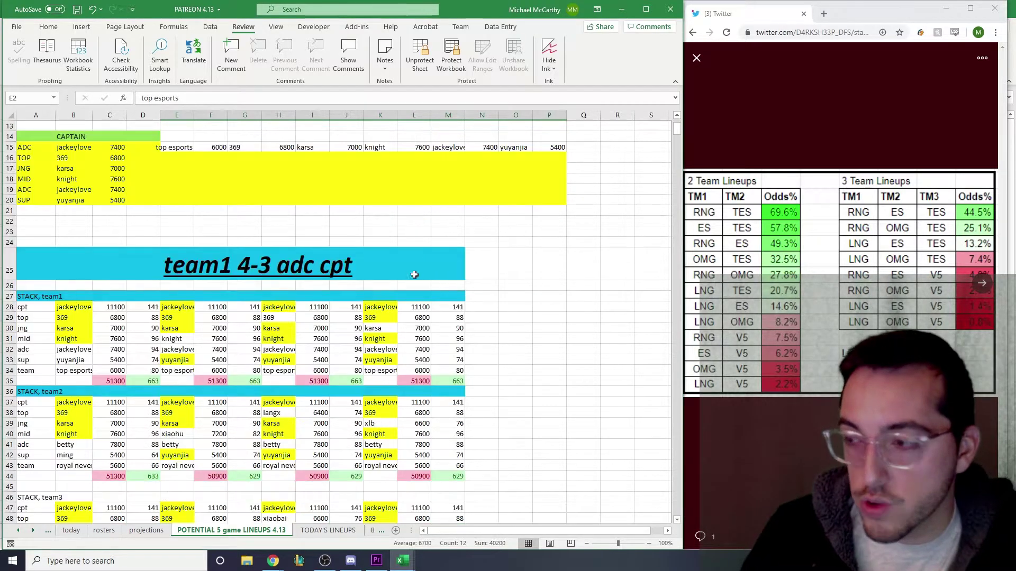
scroll(249, 318, "up", 1)
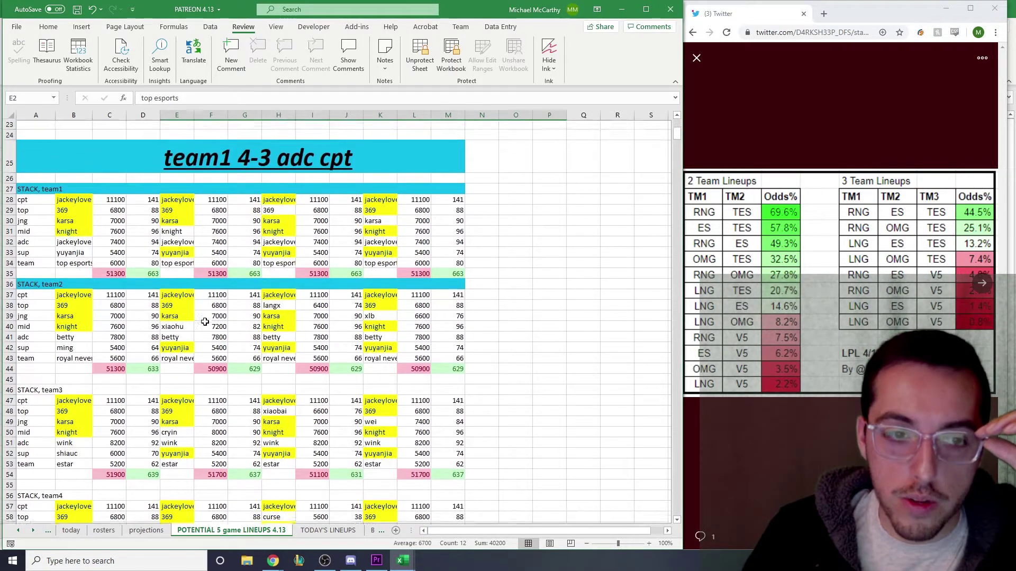
Examine the STACK, team2 lineups, including the captain cell B37, alongside the stacks for the following teams
left_click_drag(28, 298, 463, 381)
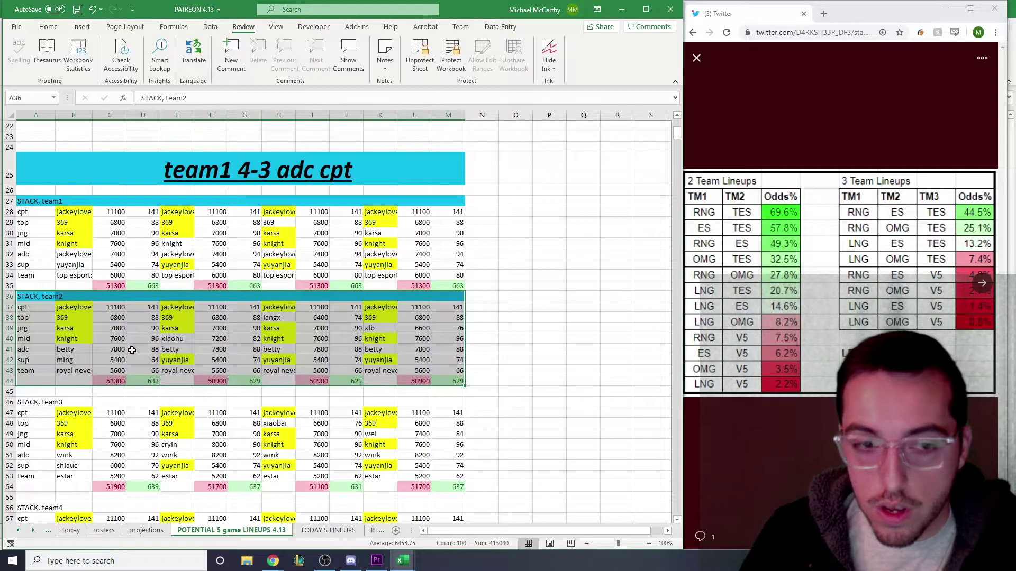
left_click(72, 309)
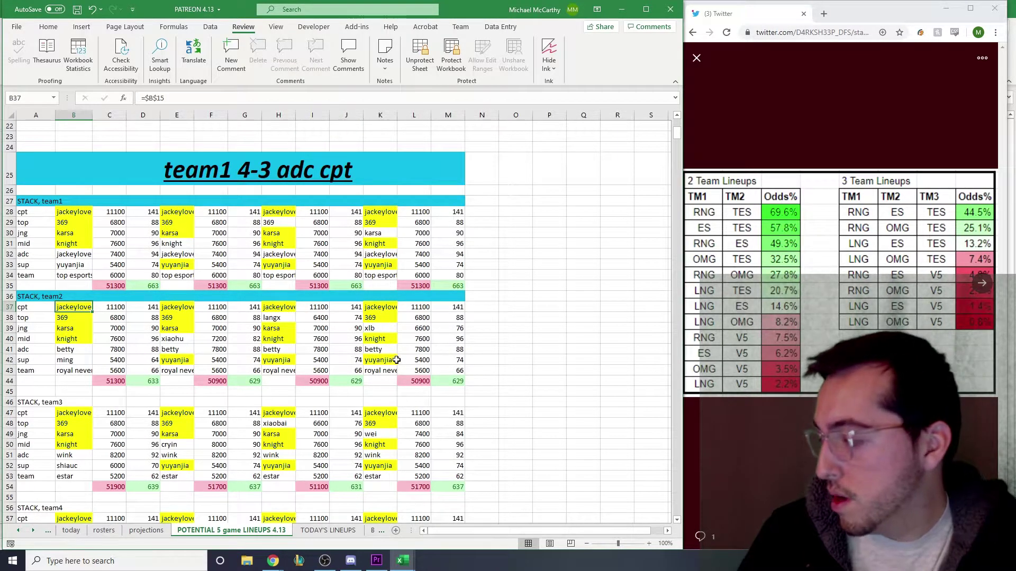
left_click(500, 299)
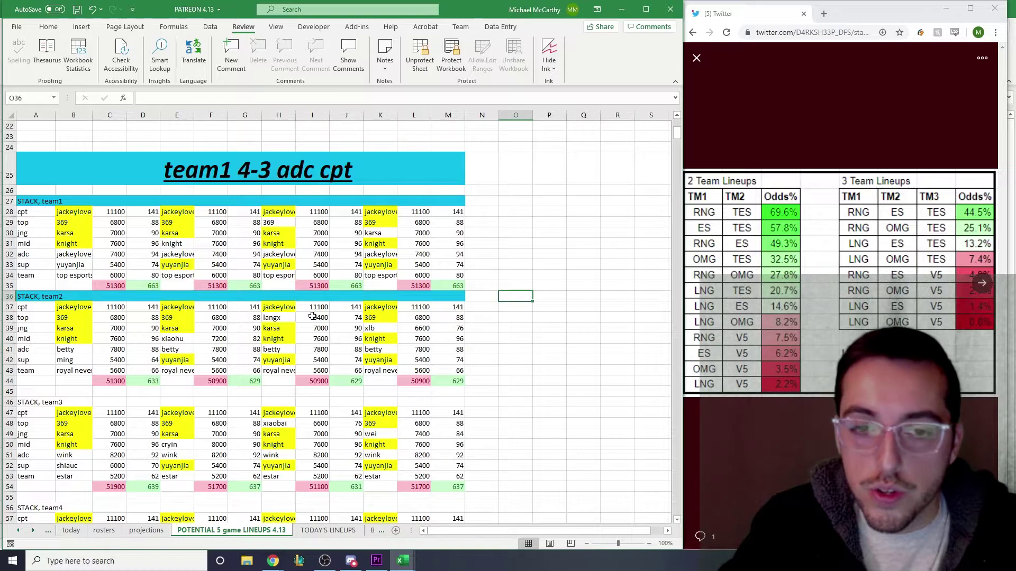
scroll(301, 312, "down", 2)
scroll(302, 313, "down", 1)
scroll(302, 312, "up", 1)
left_click_drag(27, 211, 458, 296)
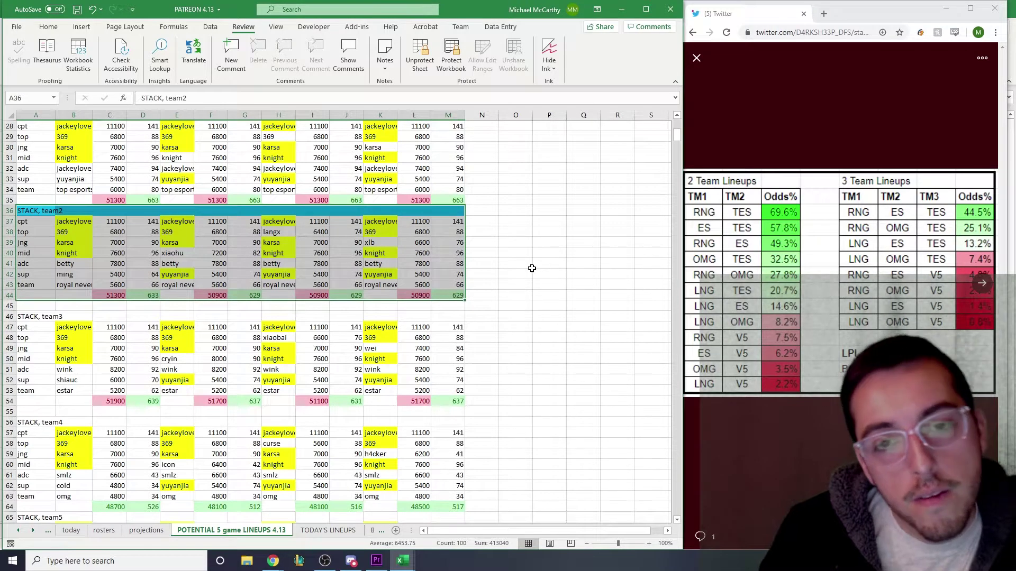
scroll(531, 268, "down", 1)
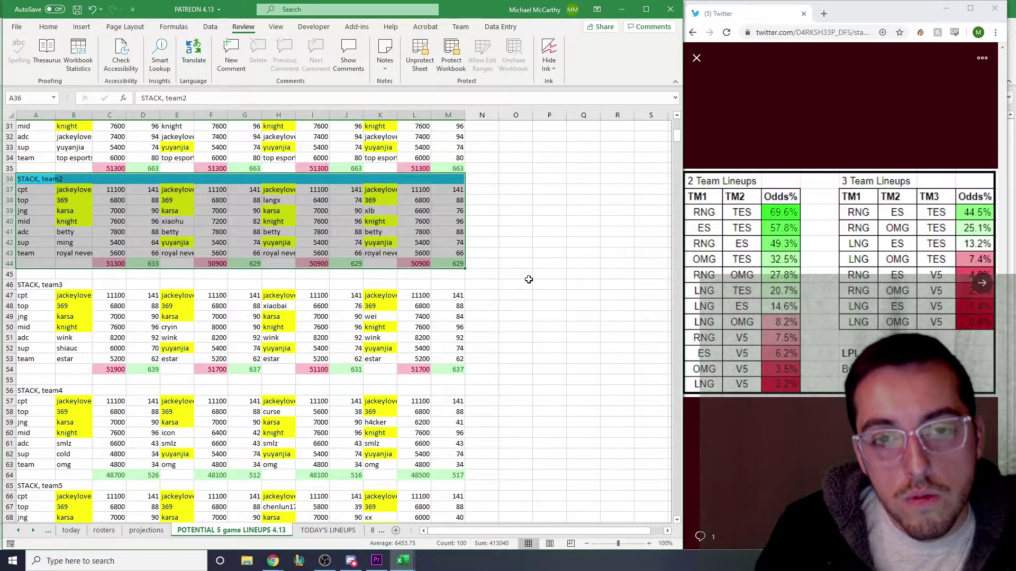
scroll(527, 277, "up", 1)
scroll(520, 288, "up", 1)
scroll(520, 289, "down", 1)
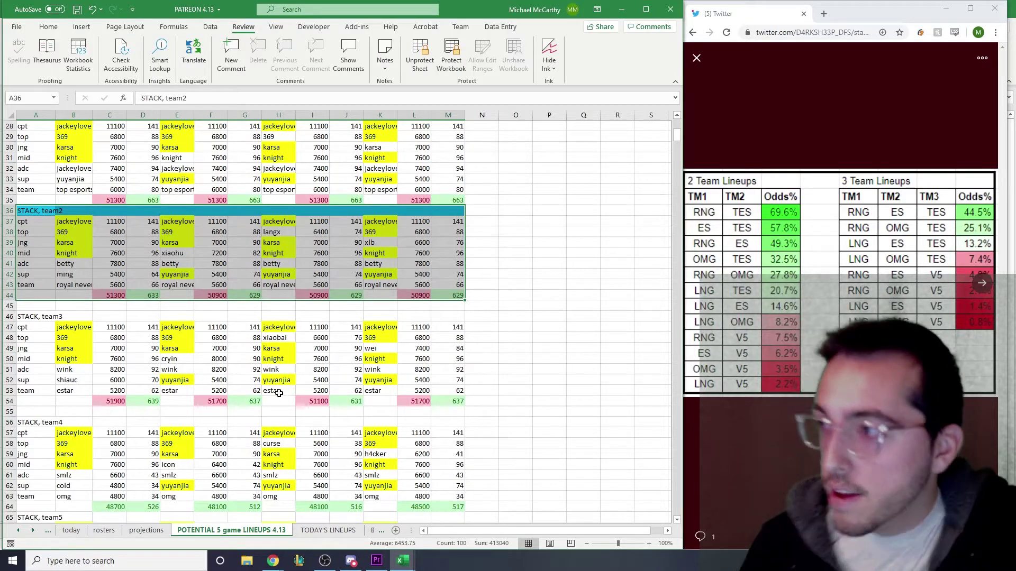
Check the salary and projection totals in row 44 for the four STACK, team2 lineups
left_click_drag(37, 212, 460, 296)
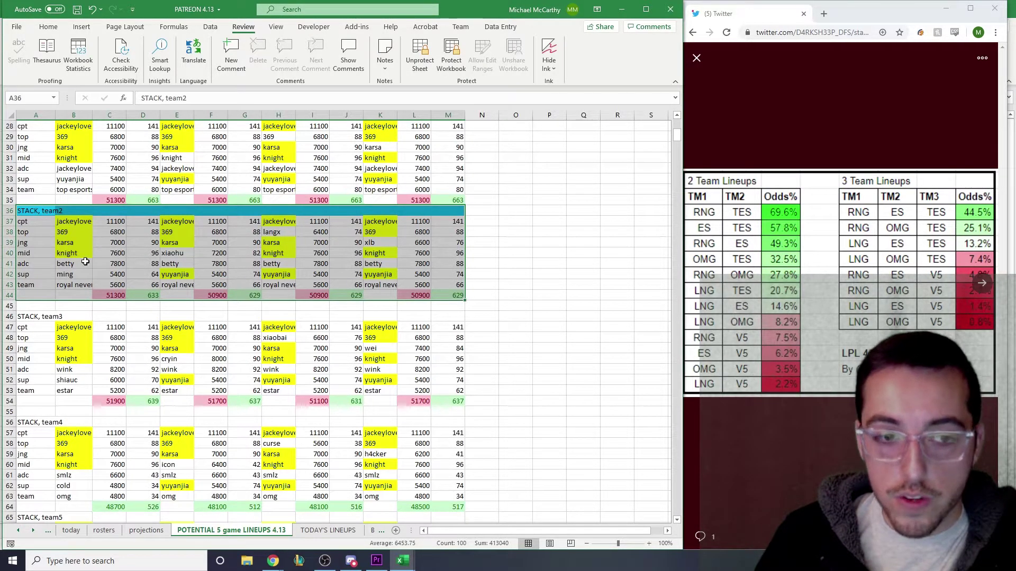
left_click(106, 294)
left_click_drag(106, 294, 460, 296)
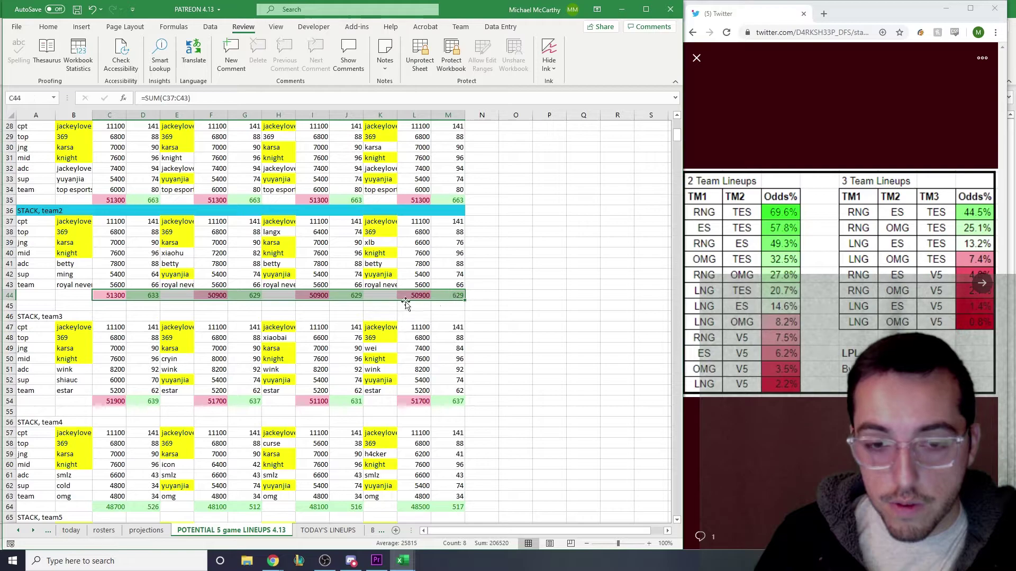
left_click(111, 297)
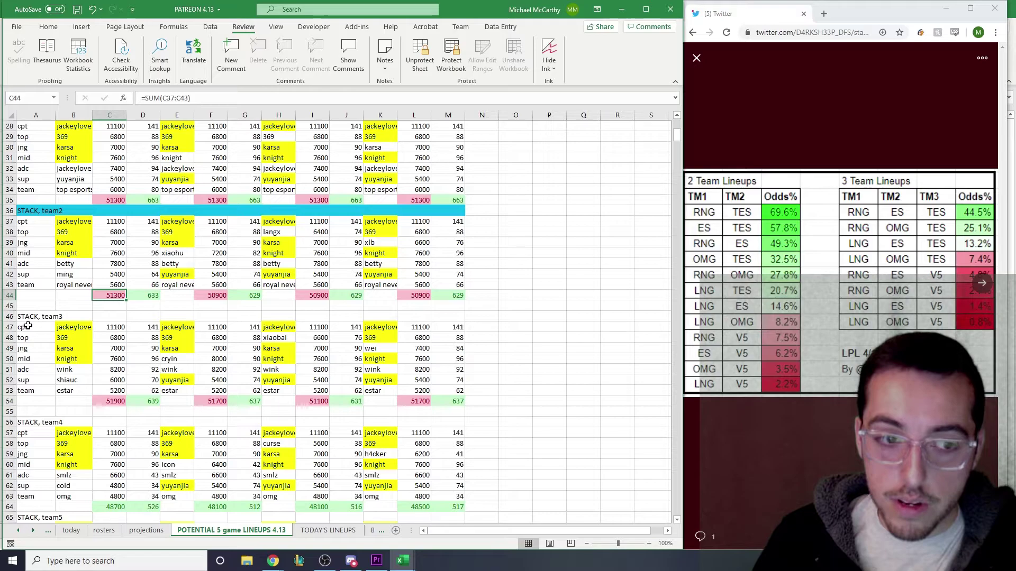
Examine the STACK, team3 lineups and those in the STACK, team4 through STACK, team6 blocks
left_click_drag(31, 316, 448, 401)
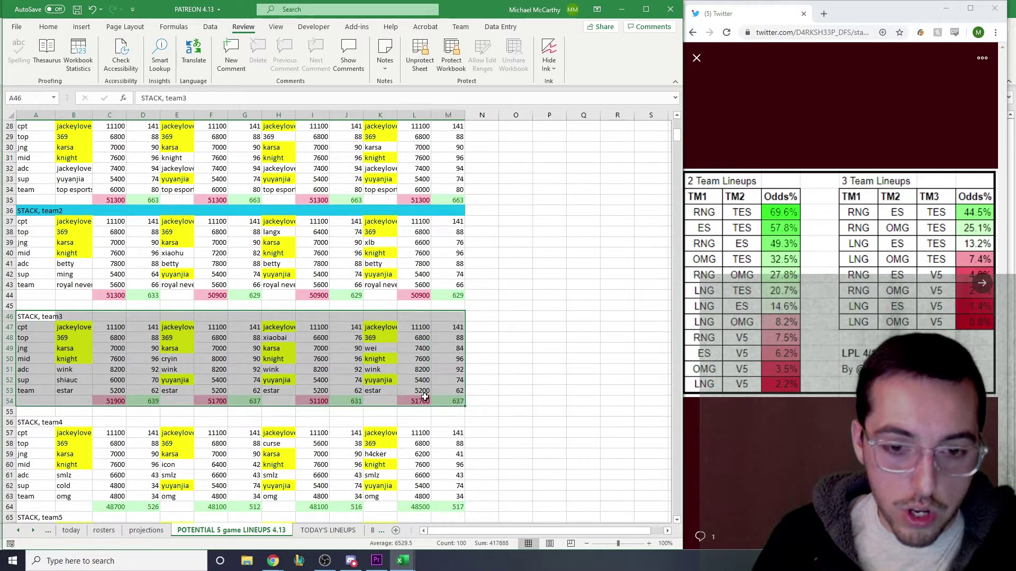
scroll(242, 374, "down", 3)
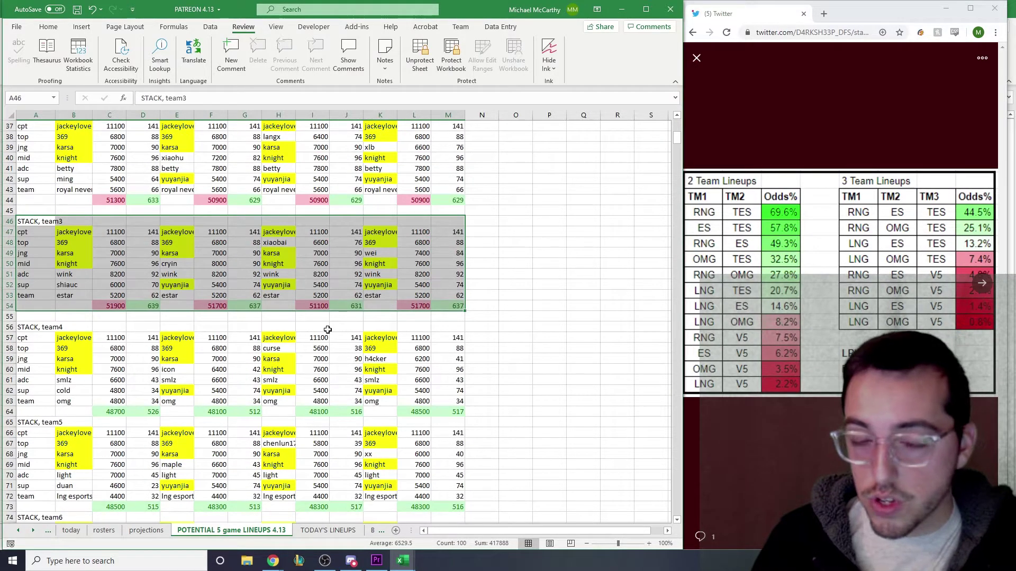
scroll(208, 352, "down", 3)
left_click_drag(26, 233, 456, 508)
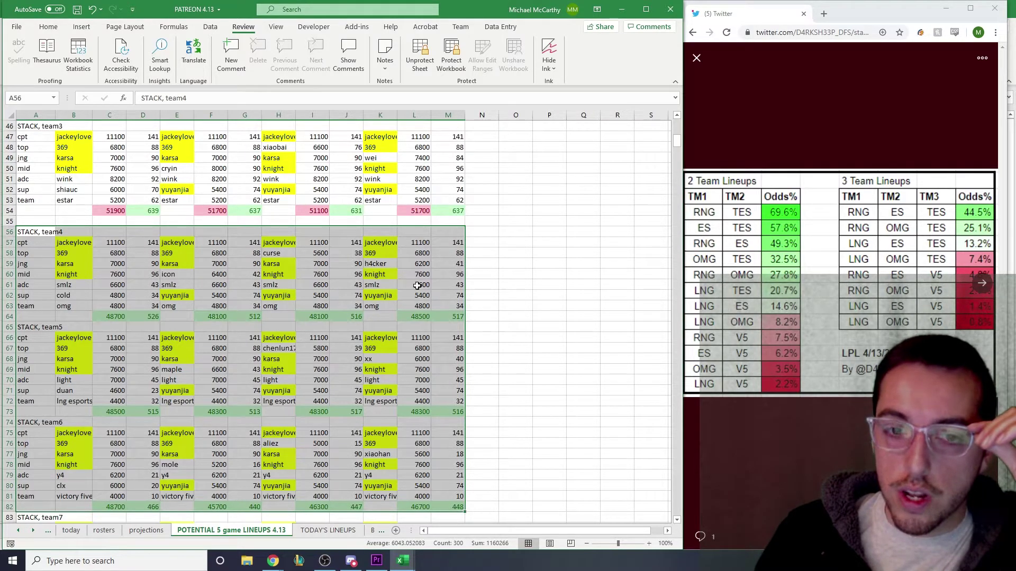
left_click_drag(457, 433, 39, 504)
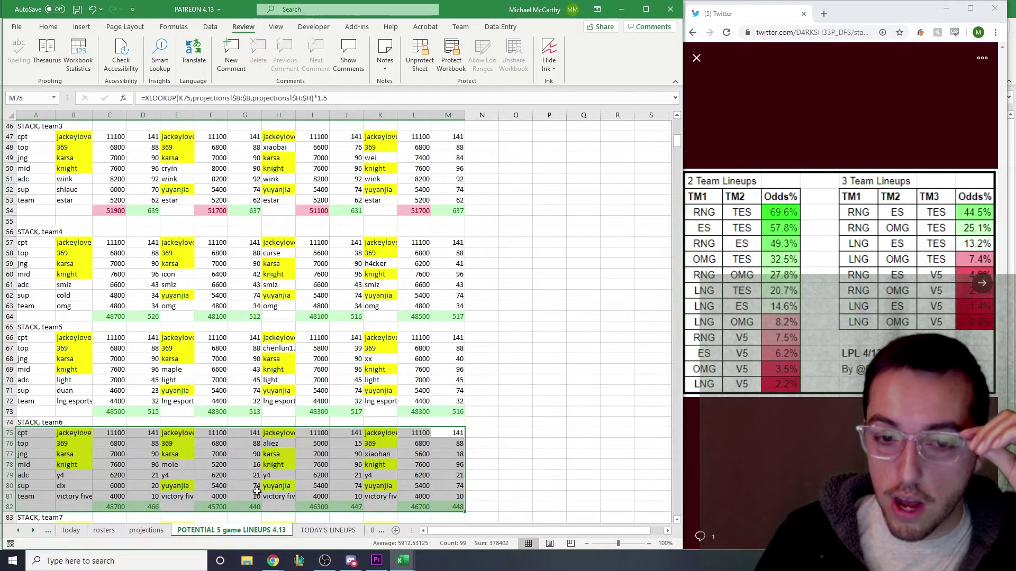
left_click_drag(457, 242, 8, 411)
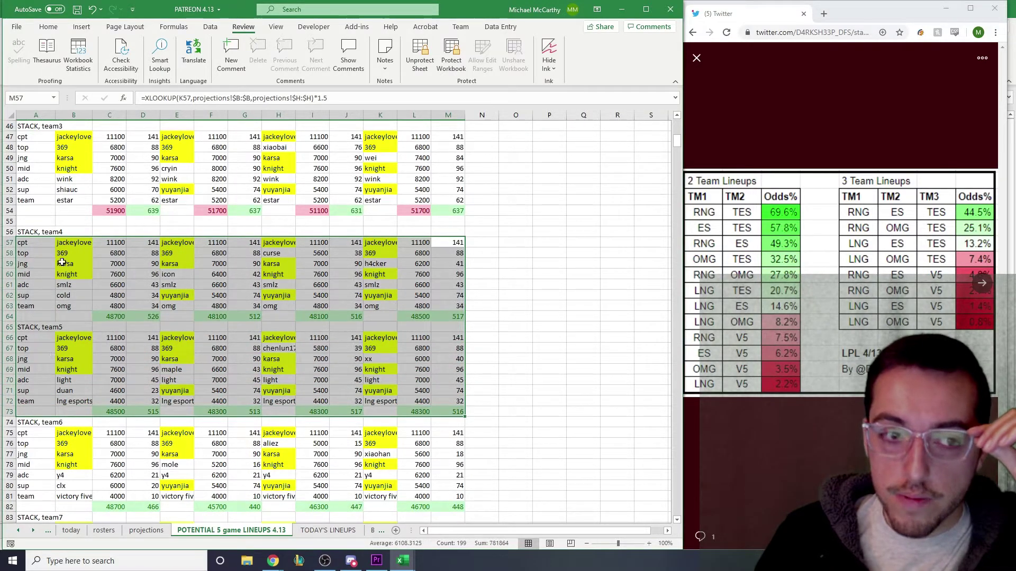
Review the STACK, team4 and STACK, team5 lineups together, from row 56 to their totals in row 73
left_click(24, 231)
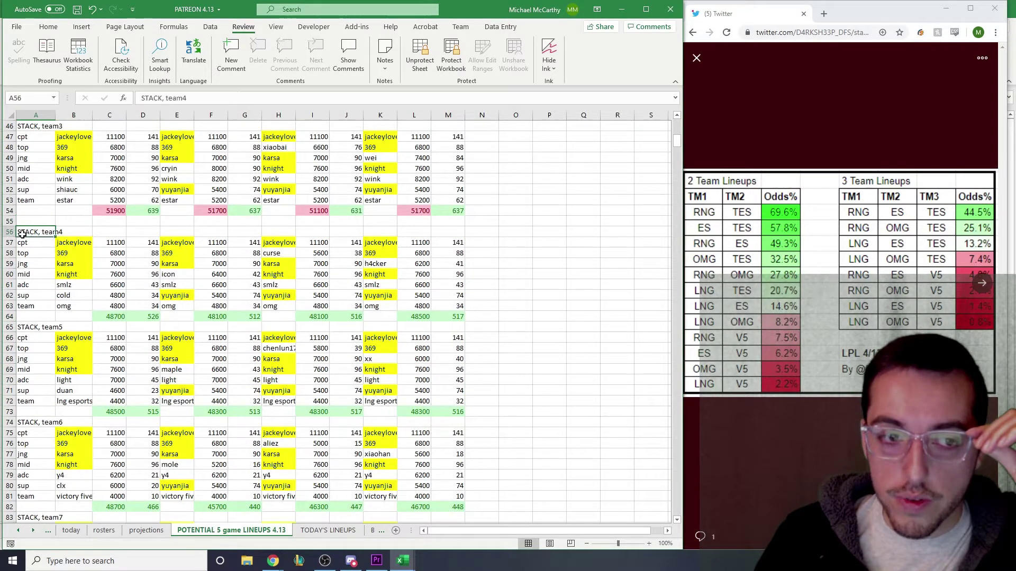
left_click_drag(30, 235, 458, 410)
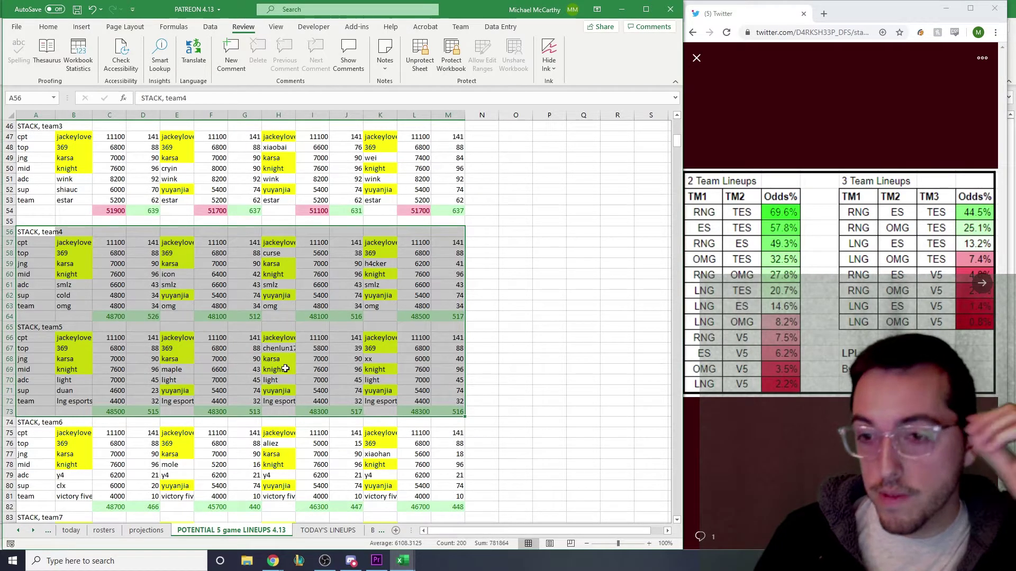
left_click(492, 302)
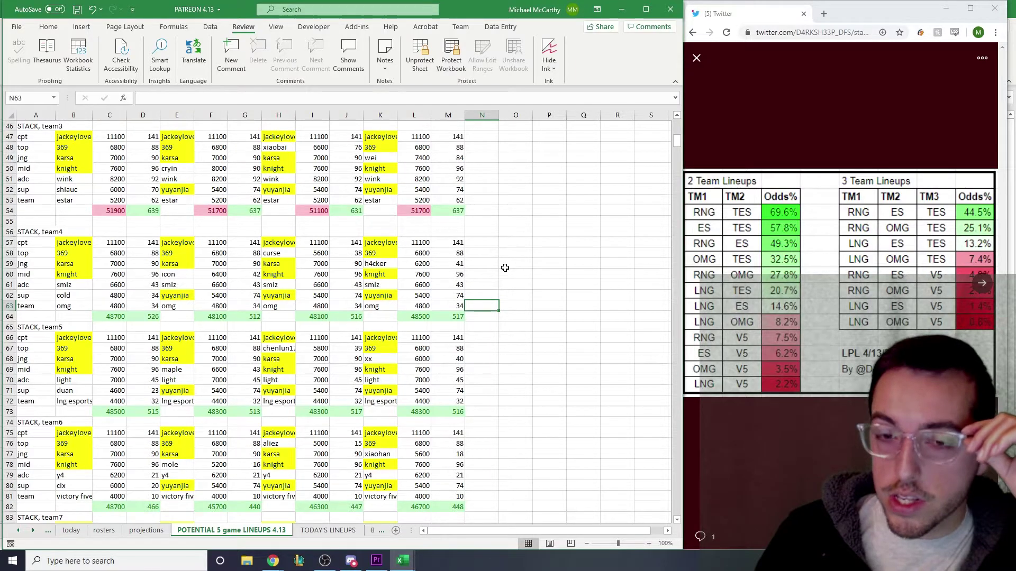
left_click_drag(26, 235, 455, 407)
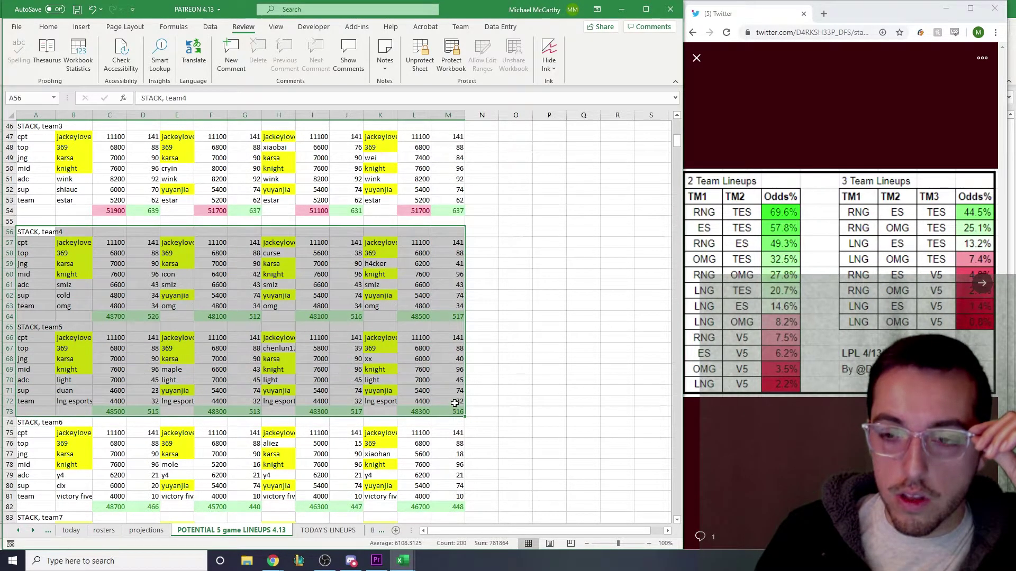
left_click_drag(447, 235, 2, 414)
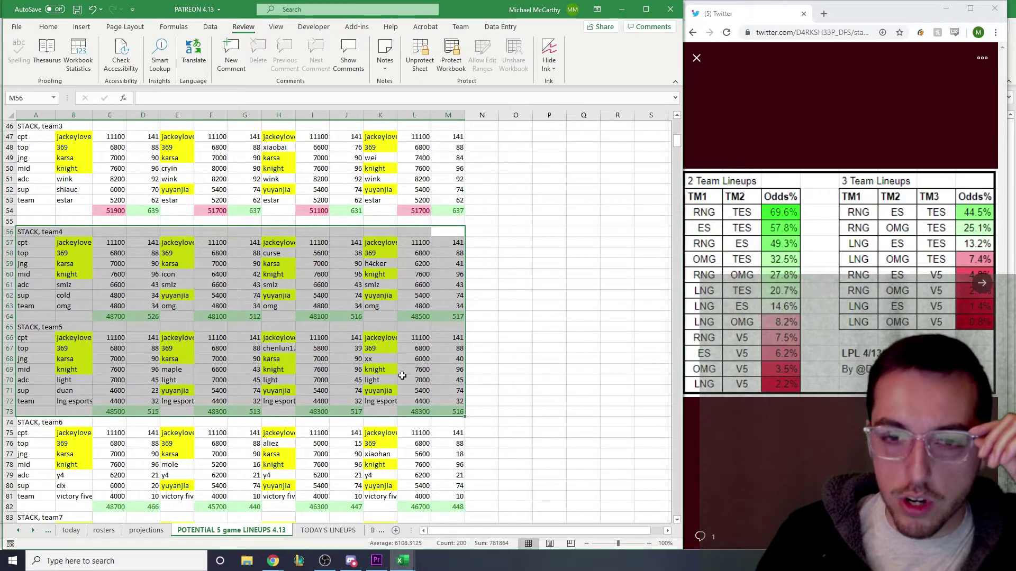
left_click_drag(44, 231, 450, 413)
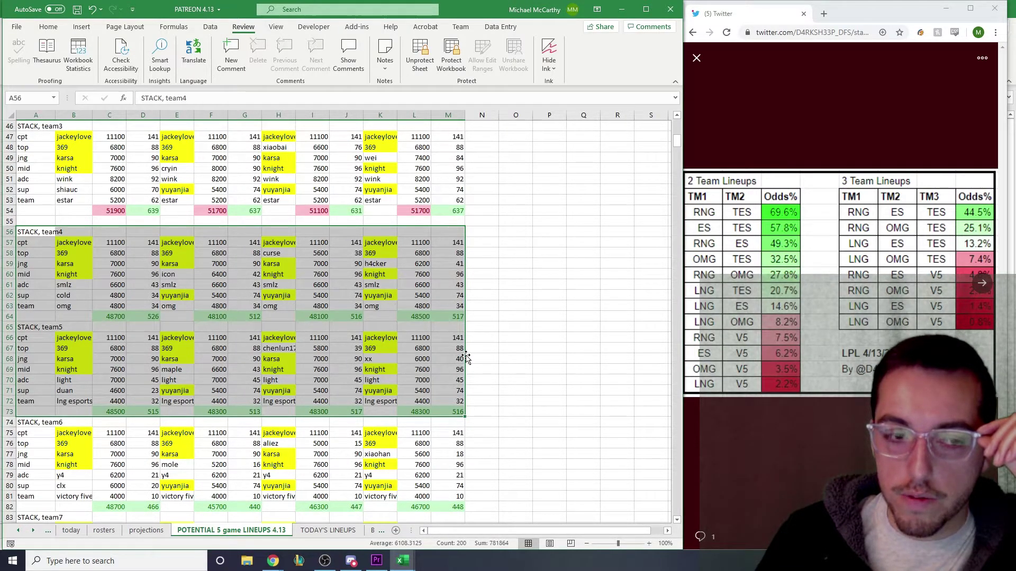
left_click_drag(453, 231, 51, 412)
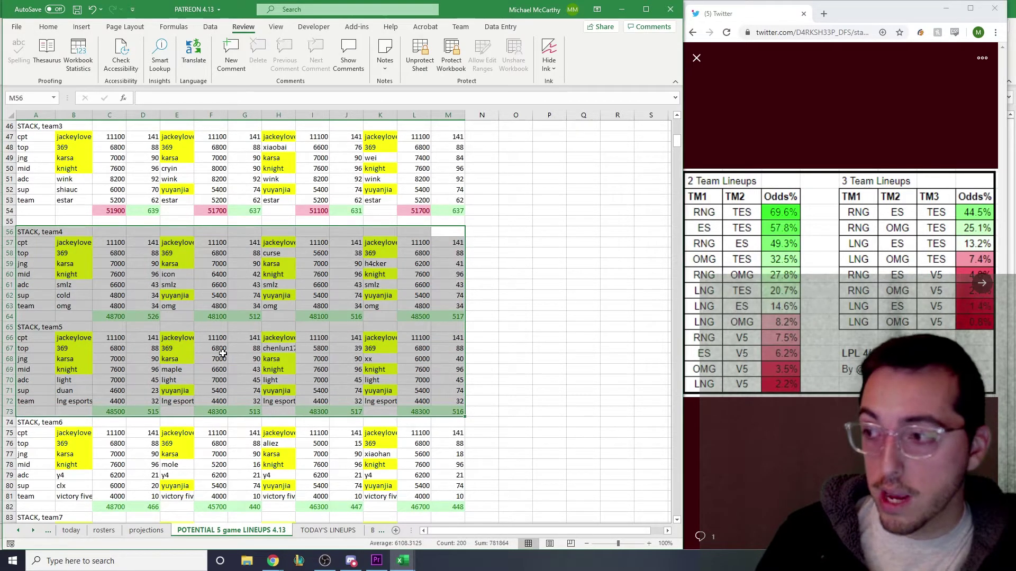
scroll(273, 341, "down", 2)
scroll(227, 375, "up", 2)
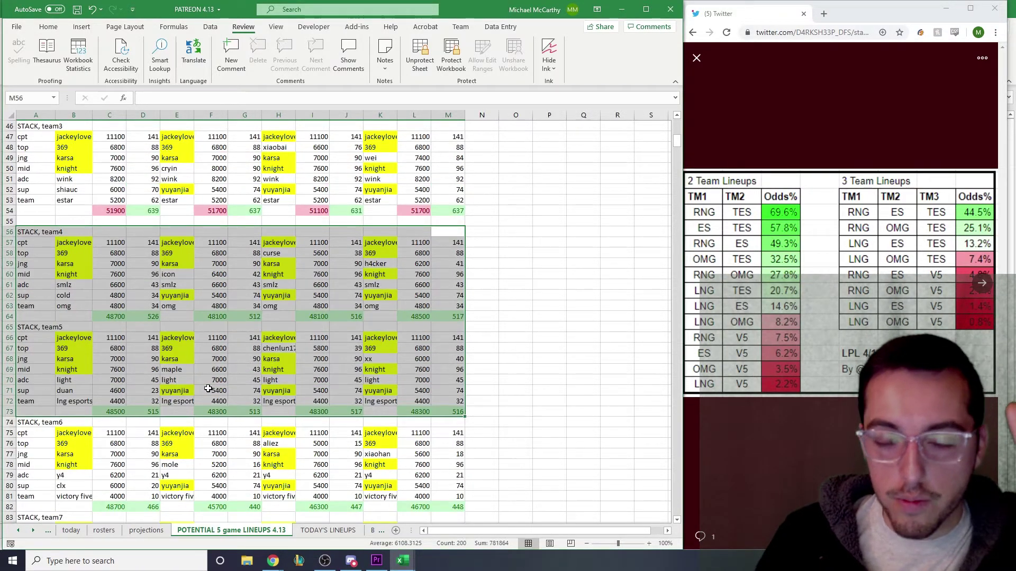
left_click(479, 235)
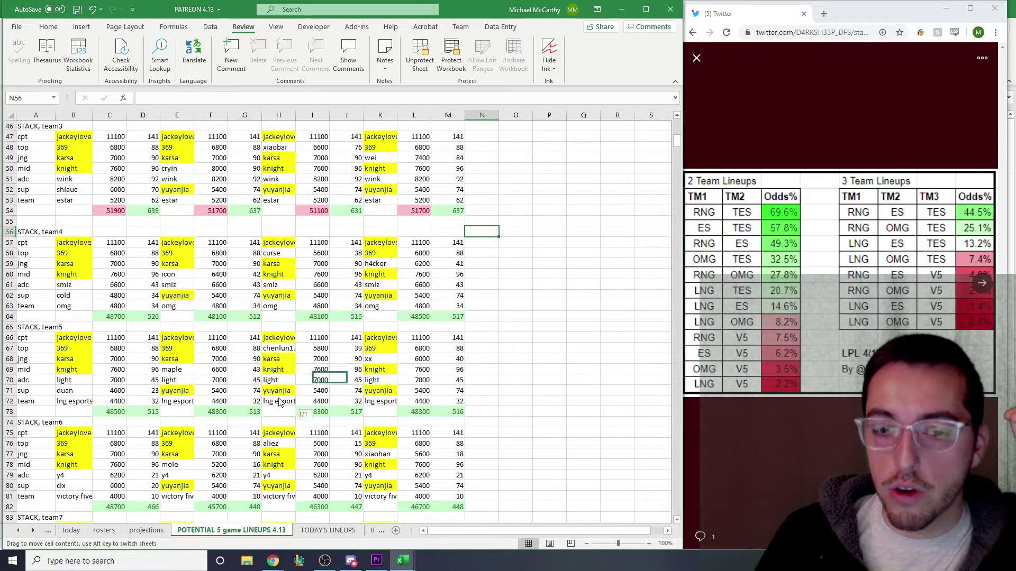
left_click_drag(479, 232, 18, 413)
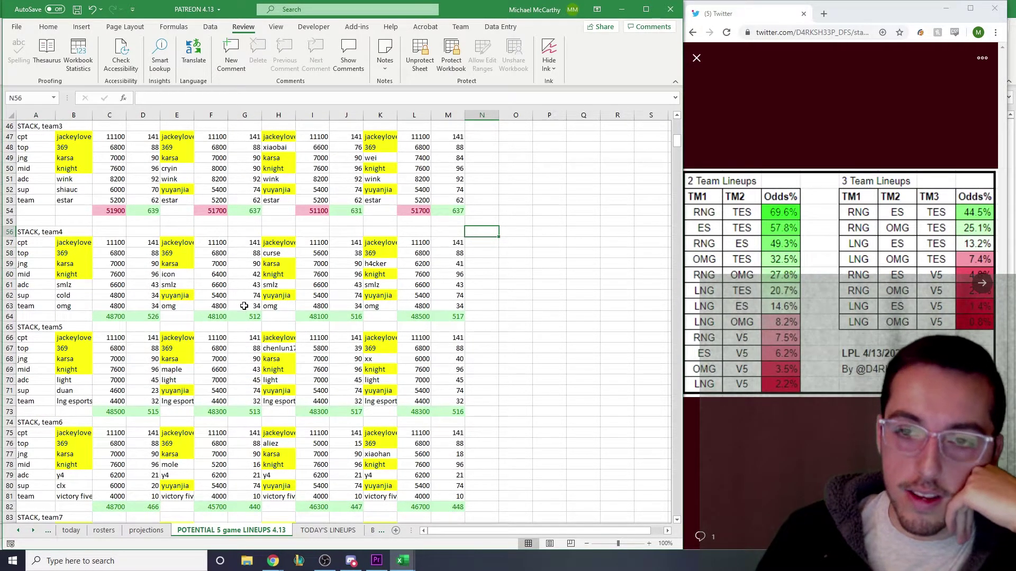
Examine the six-lineup STACK blocks from row 140 down, covering team1 to team3 and the team4 (h) block with the one below it
scroll(244, 306, "up", 8)
scroll(285, 312, "down", 6)
scroll(286, 312, "down", 20)
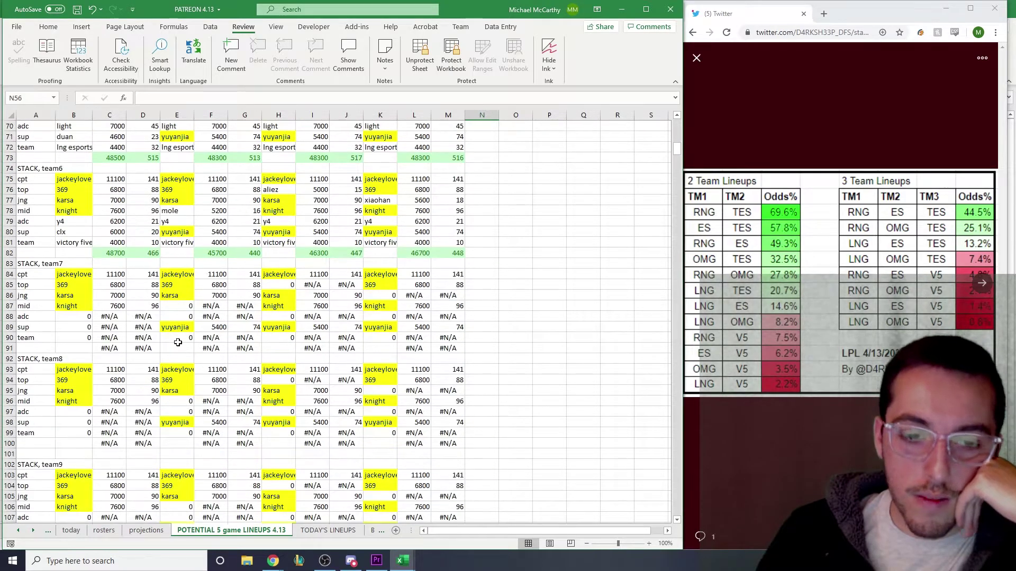
scroll(200, 350, "down", 3)
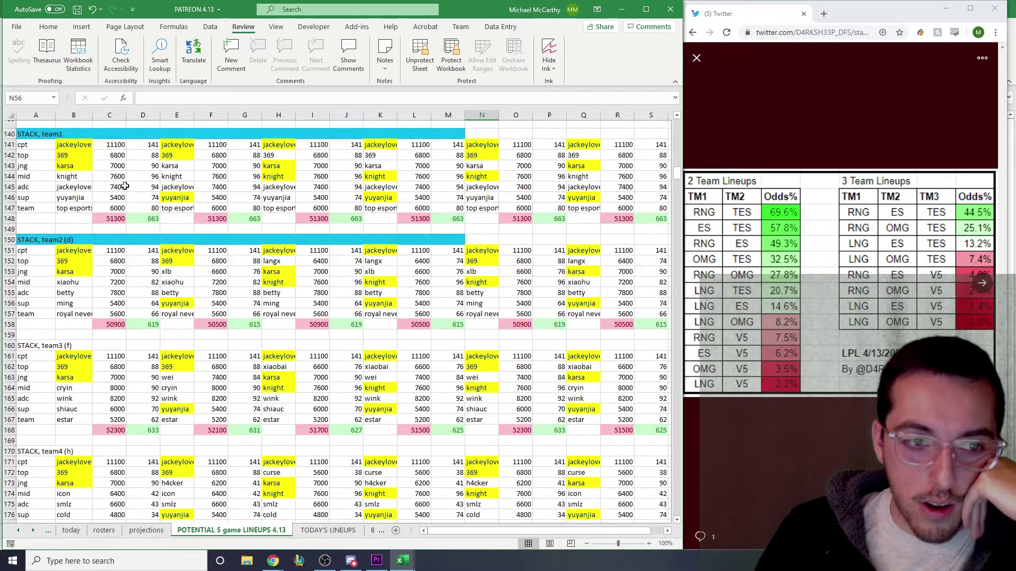
left_click_drag(37, 145, 650, 433)
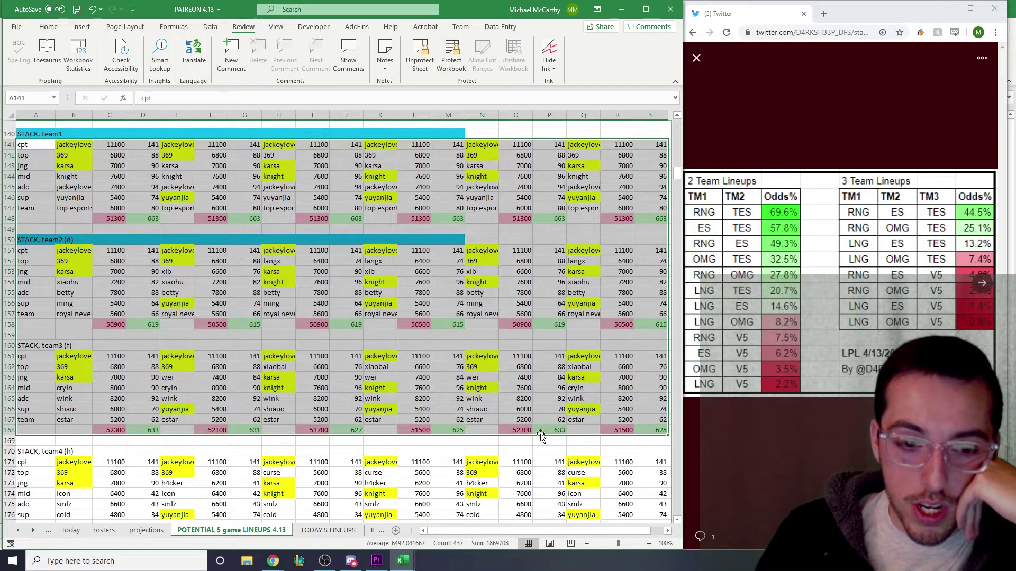
scroll(449, 415, "down", 8)
left_click_drag(33, 200, 556, 389)
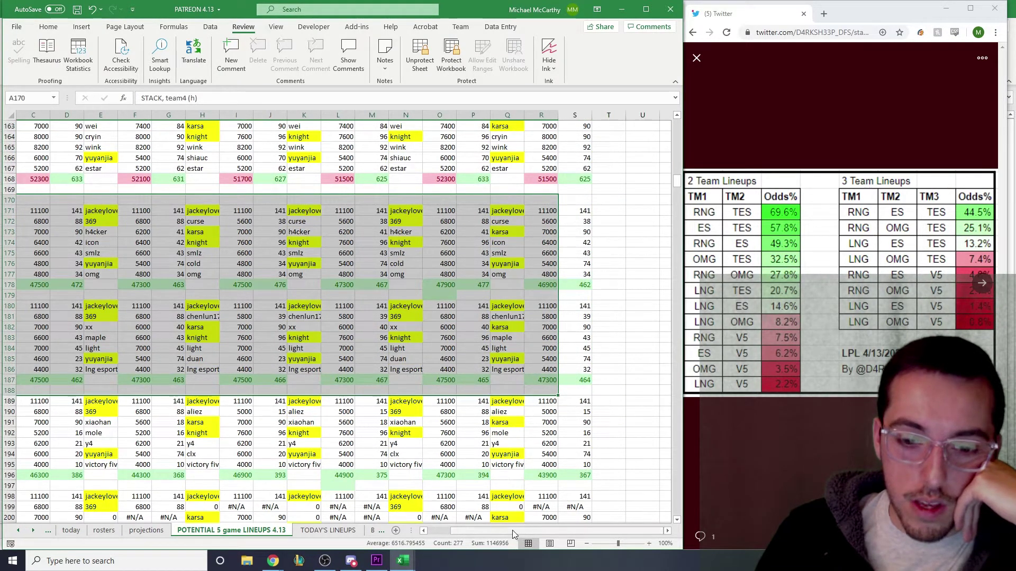
scroll(556, 390, "left", 2)
Set the captain position in cell A15 to JNG
left_click_drag(676, 182, 678, 126)
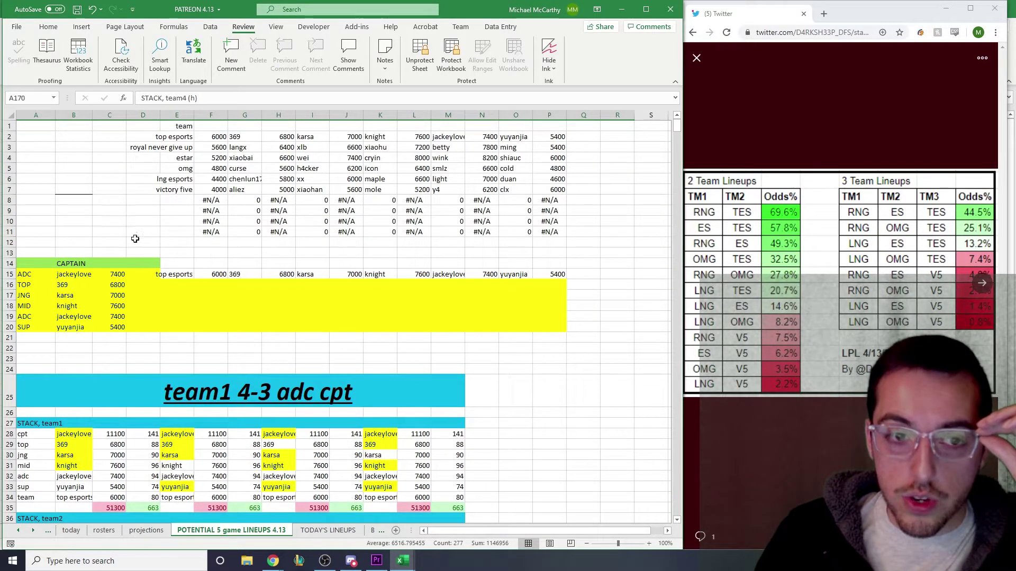
left_click(42, 275)
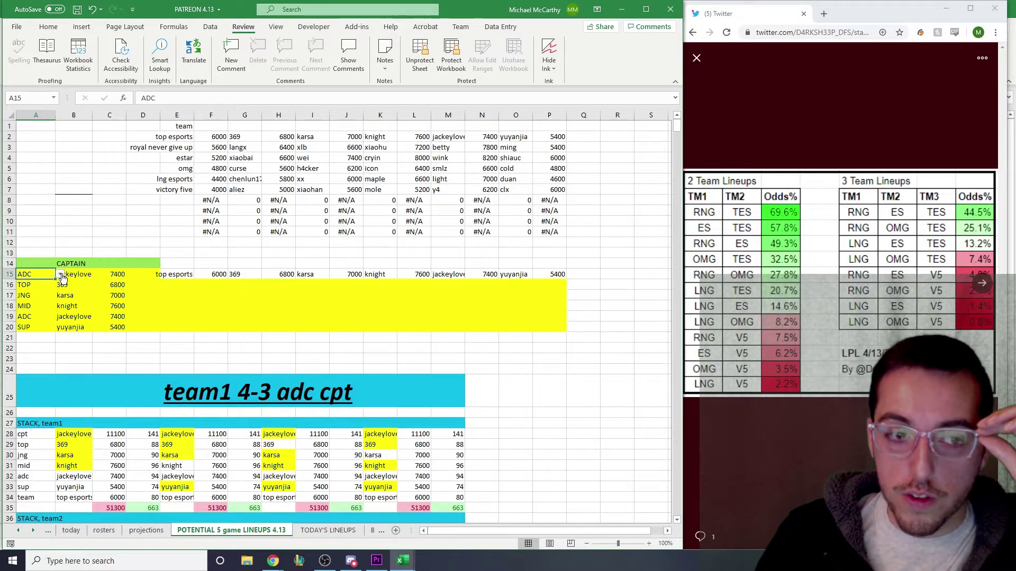
left_click(61, 275)
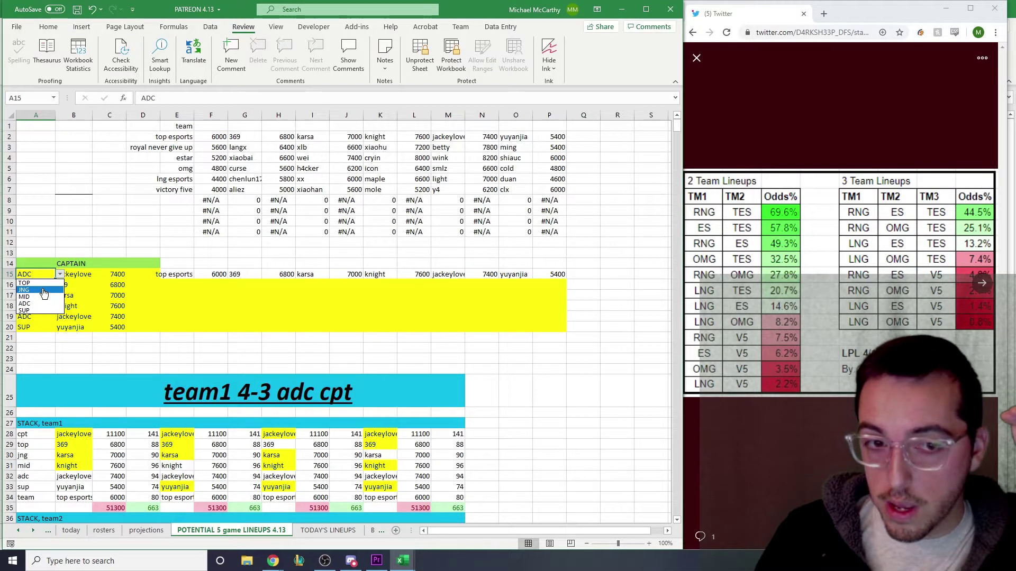
left_click(43, 290)
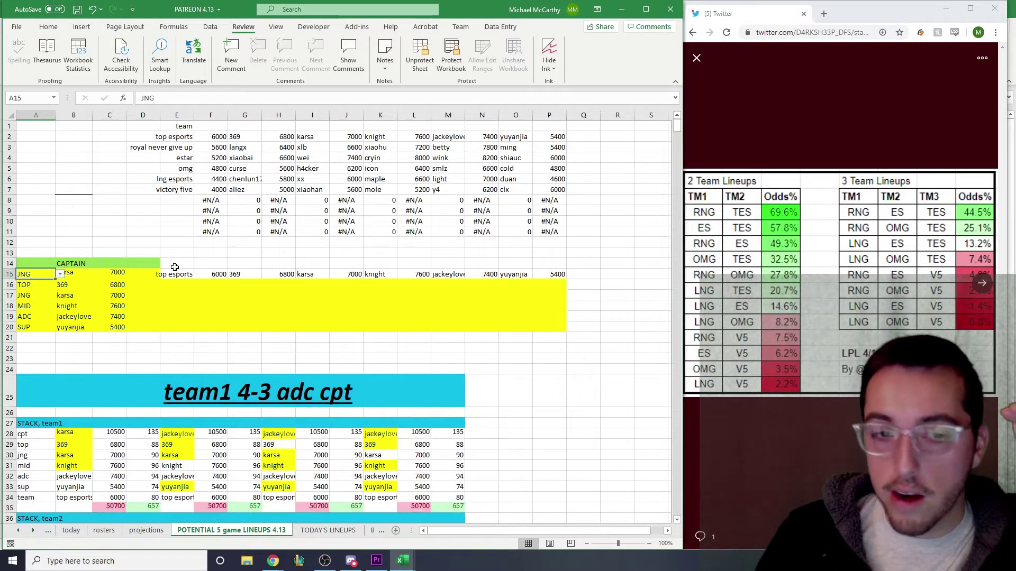
Find the team1 4-3 JNG cpt section further down the sheet and look over its stacks
left_click(678, 127)
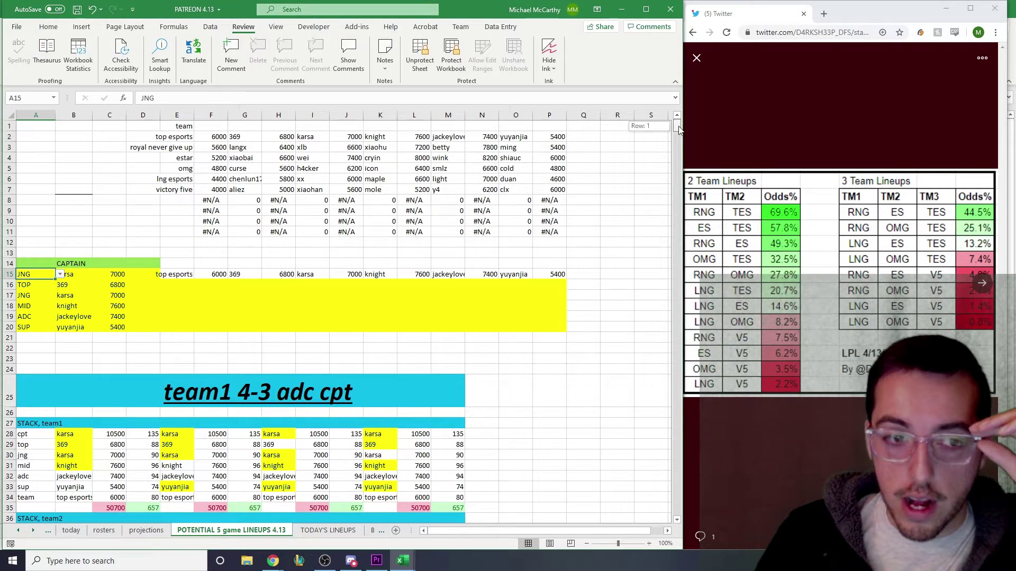
left_click_drag(674, 150, 668, 291)
scroll(483, 336, "down", 3)
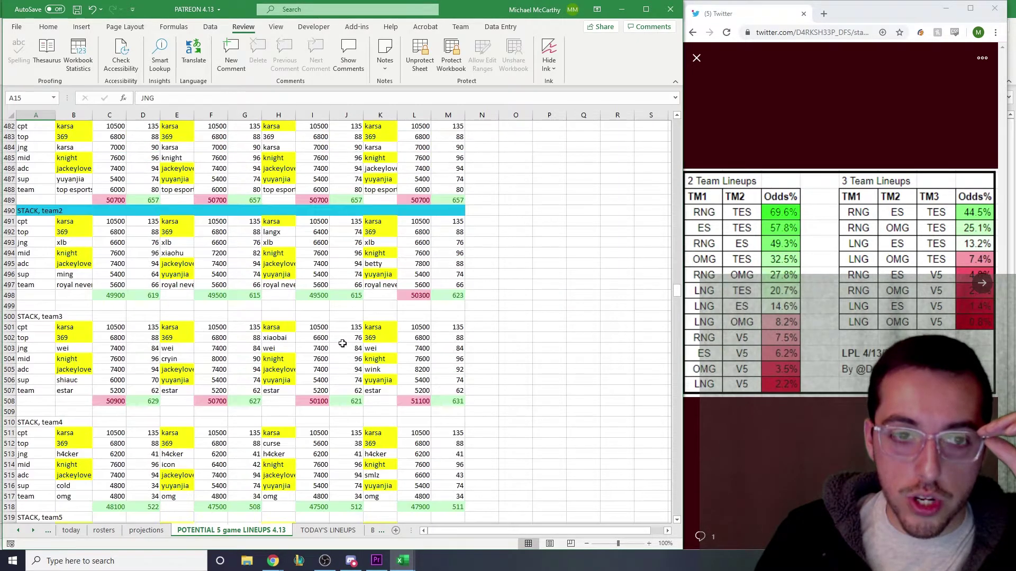
scroll(318, 346, "up", 1)
scroll(295, 352, "down", 1)
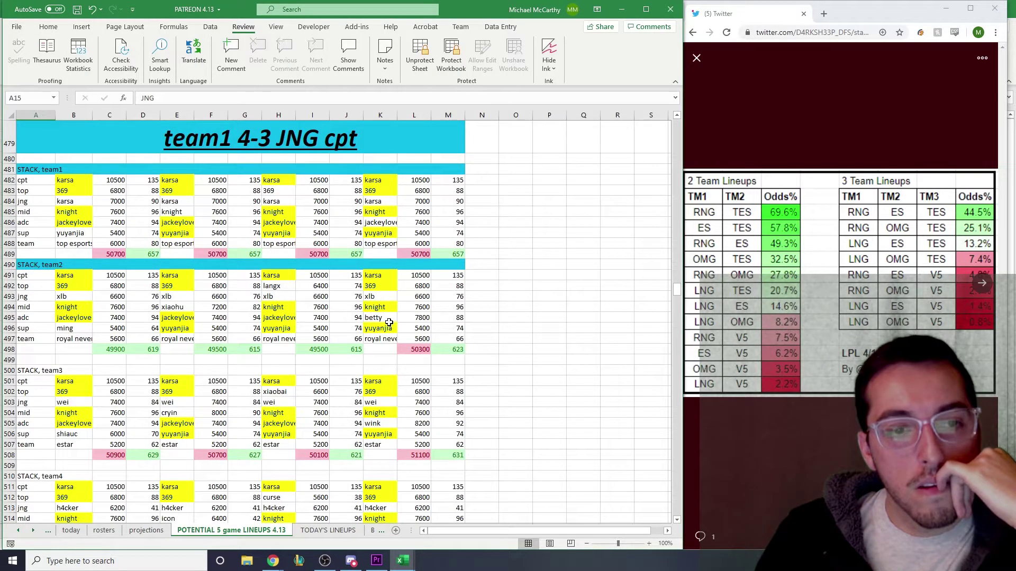
Examine all four STACK, team2 lineups and their totals in the team1 4-3 JNG cpt section
left_click_drag(29, 272, 449, 349)
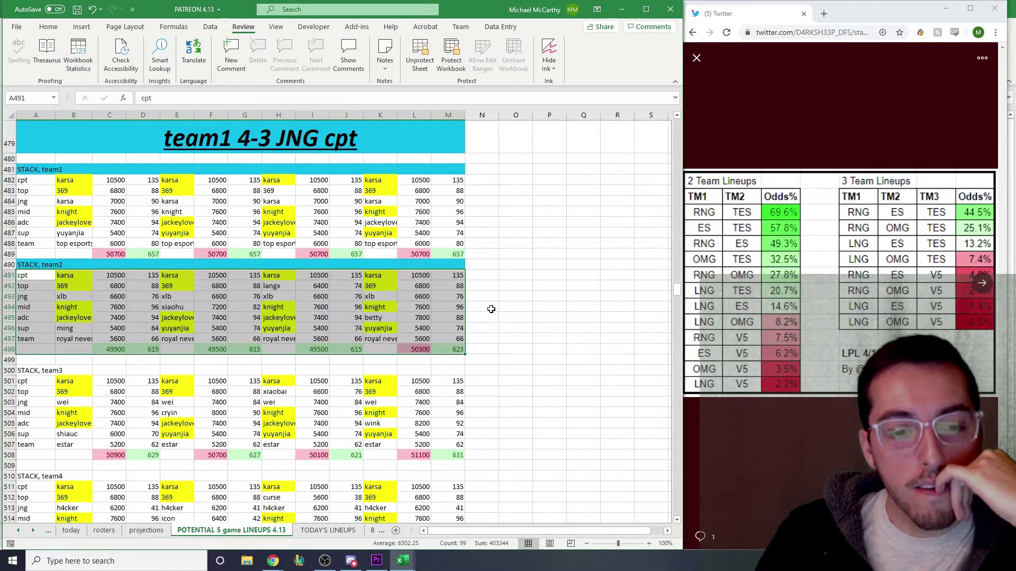
left_click(490, 286)
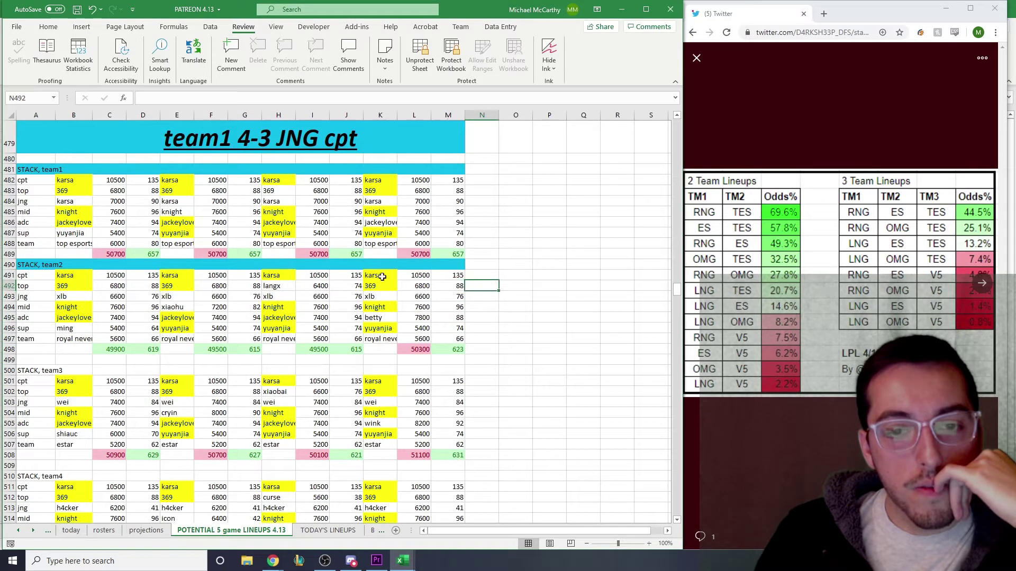
left_click_drag(36, 264, 455, 349)
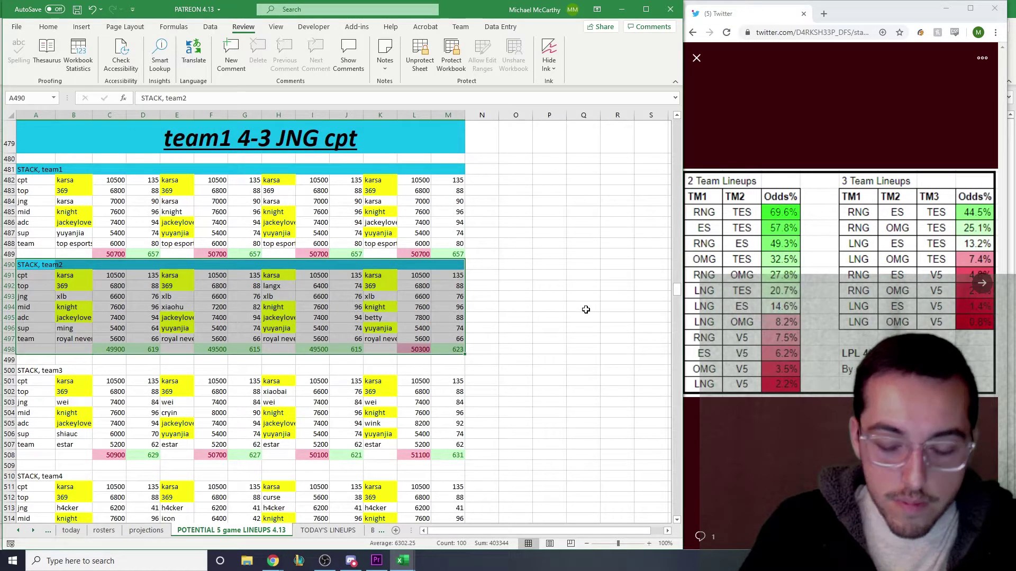
key("ctrl+c")
key("Down")
key("Escape")
key("Down")
key("Down")
key("Down")
key("Down")
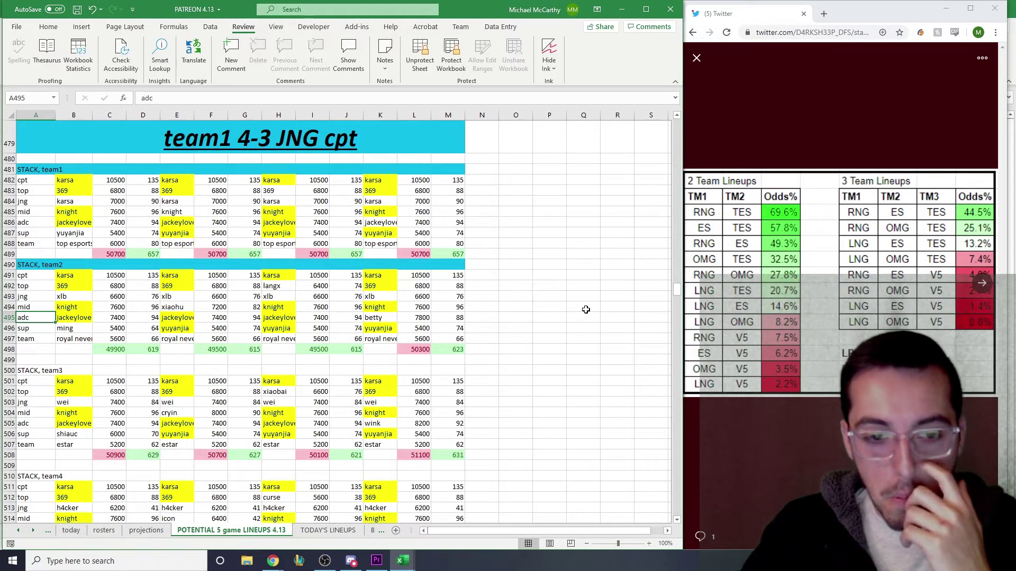
Review the first three STACK, team2 lineups in the JNG cpt section, including their salary and projection totals in row 498
left_click_drag(32, 265, 450, 349)
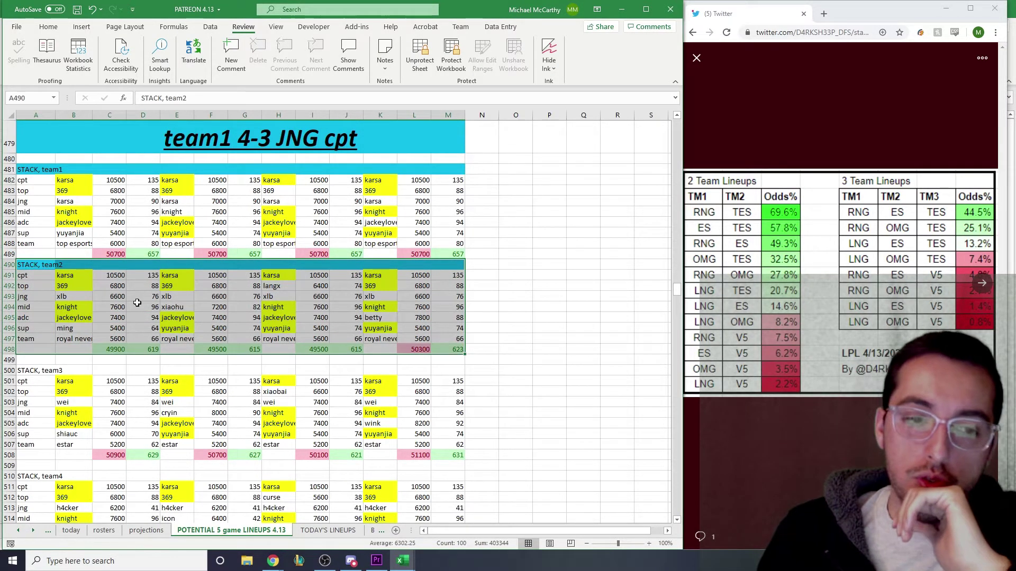
left_click(40, 265)
left_click_drag(41, 265, 356, 351)
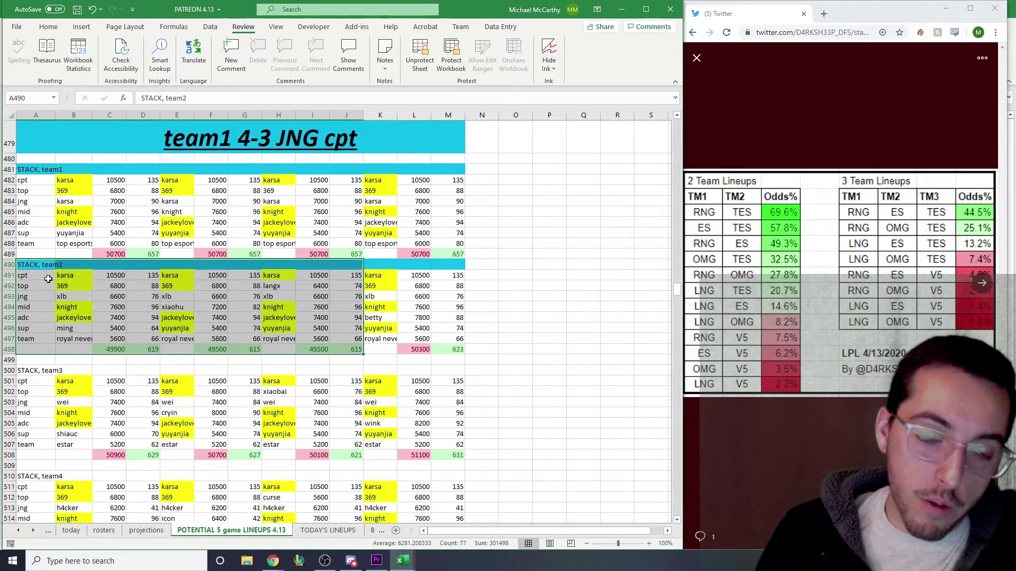
left_click_drag(31, 265, 358, 340)
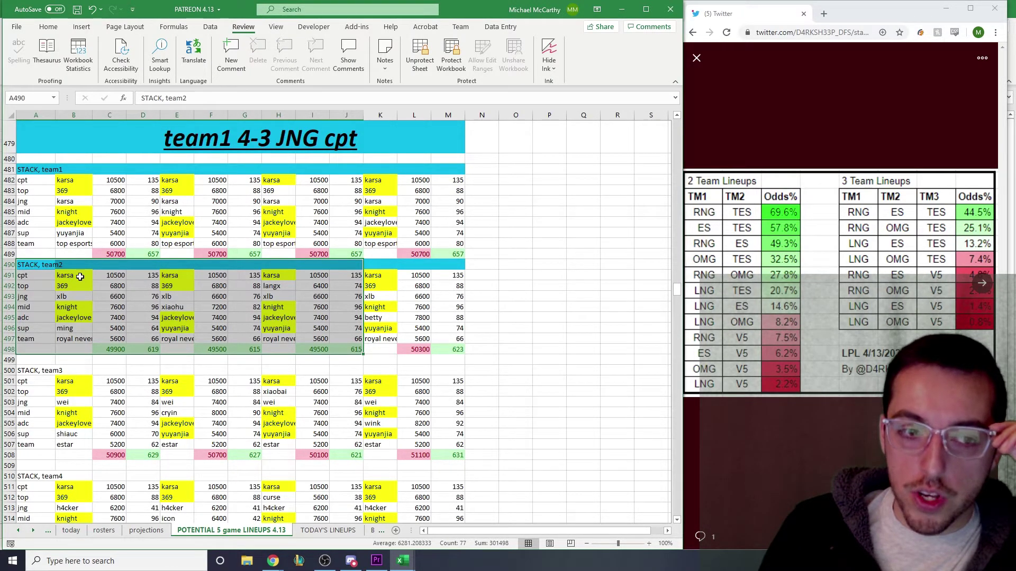
left_click_drag(65, 276, 347, 354)
left_click_drag(66, 276, 344, 351)
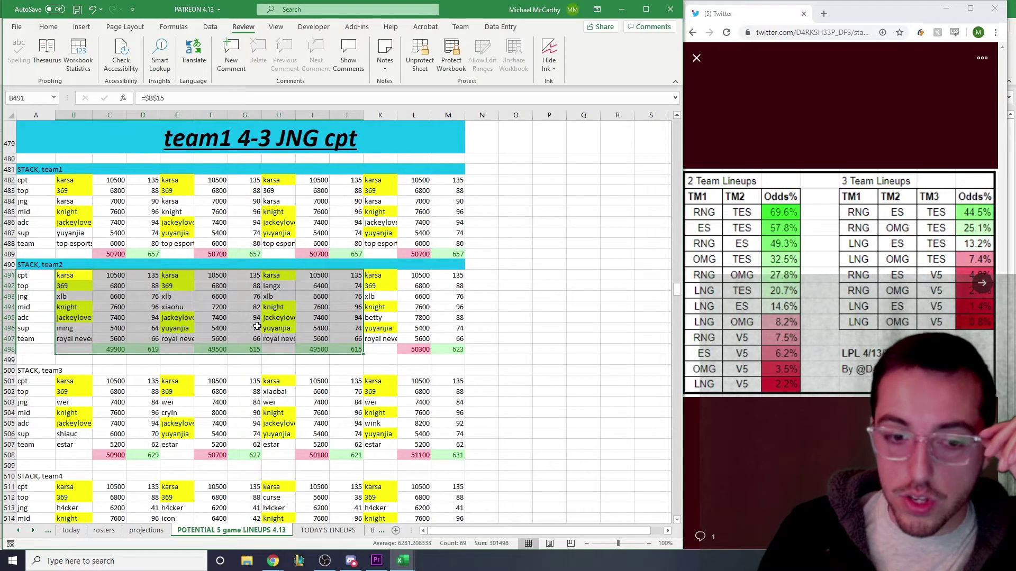
scroll(258, 327, "down", 1)
scroll(401, 395, "up", 1)
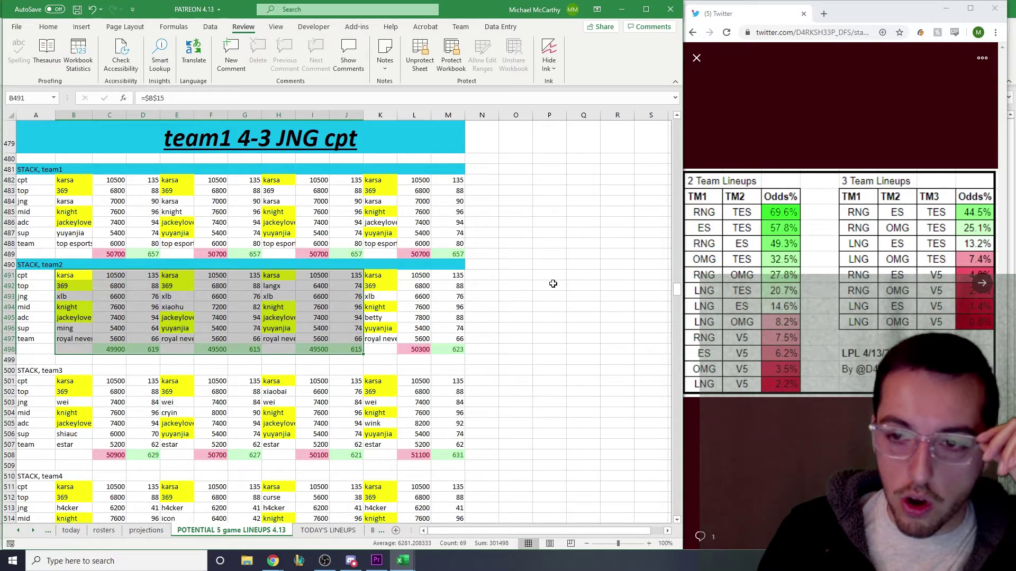
Compare the STACK, team4 to team6 lineups in rows 510–536 with the STACK, team2 lineups in the team1 4-3 JNG cpt section
left_click(832, 507)
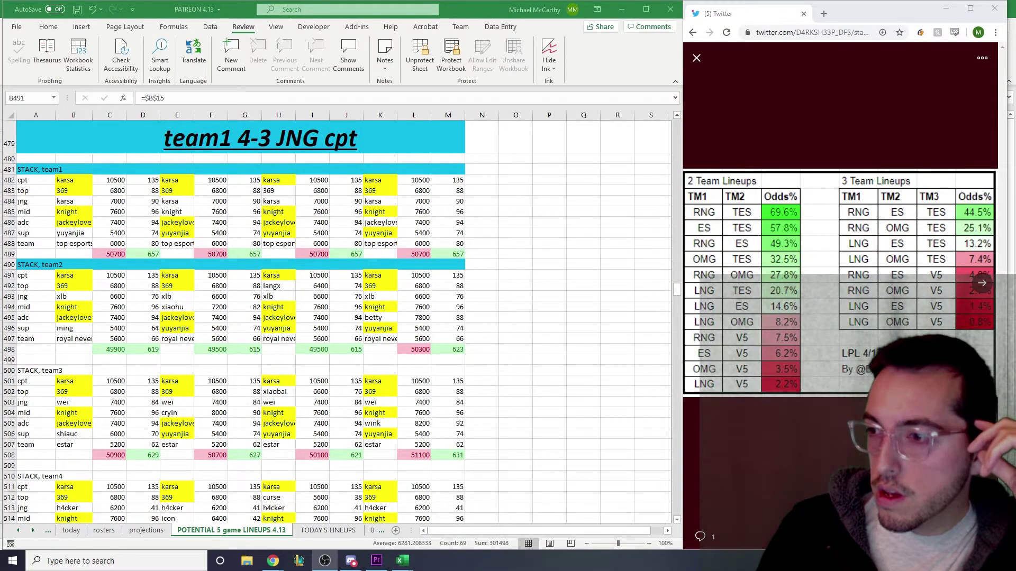
scroll(252, 328, "down", 9)
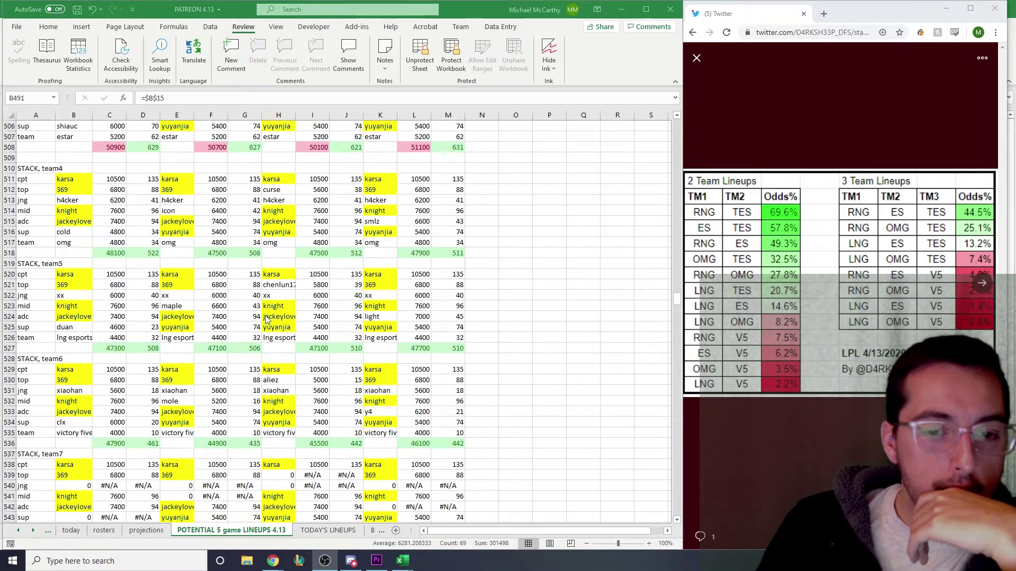
left_click_drag(32, 168, 453, 447)
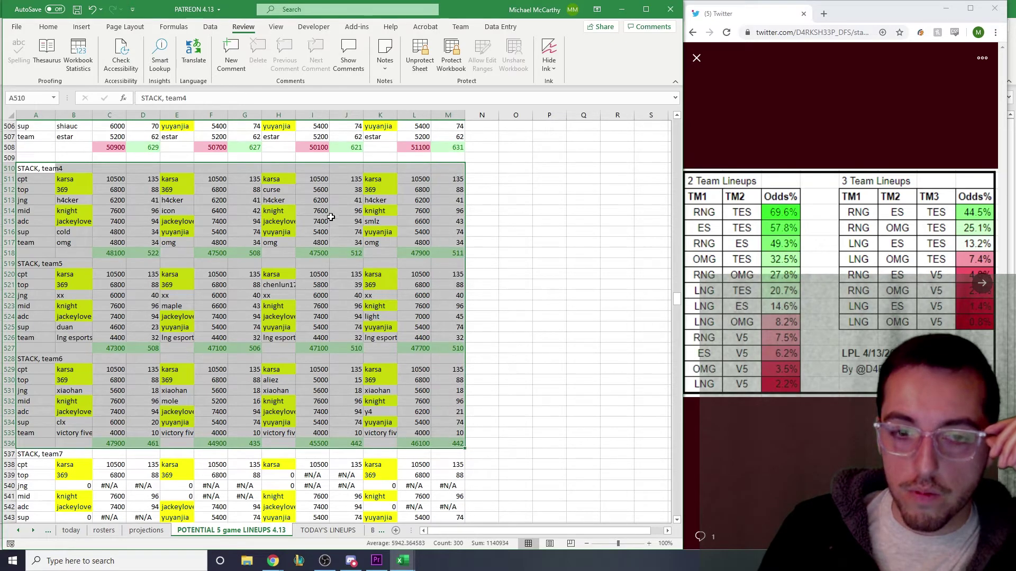
scroll(315, 281, "up", 10)
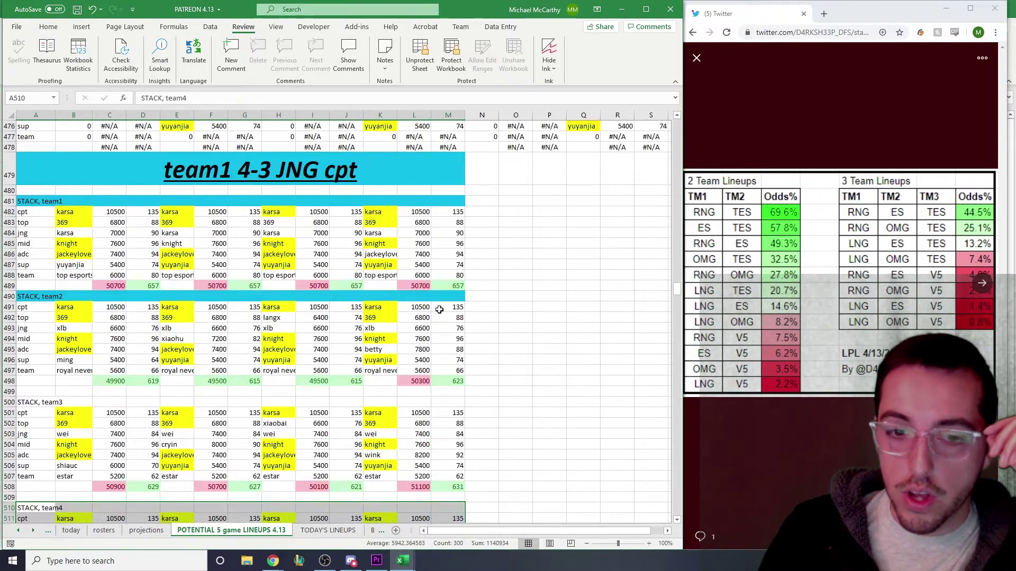
left_click_drag(32, 296, 451, 382)
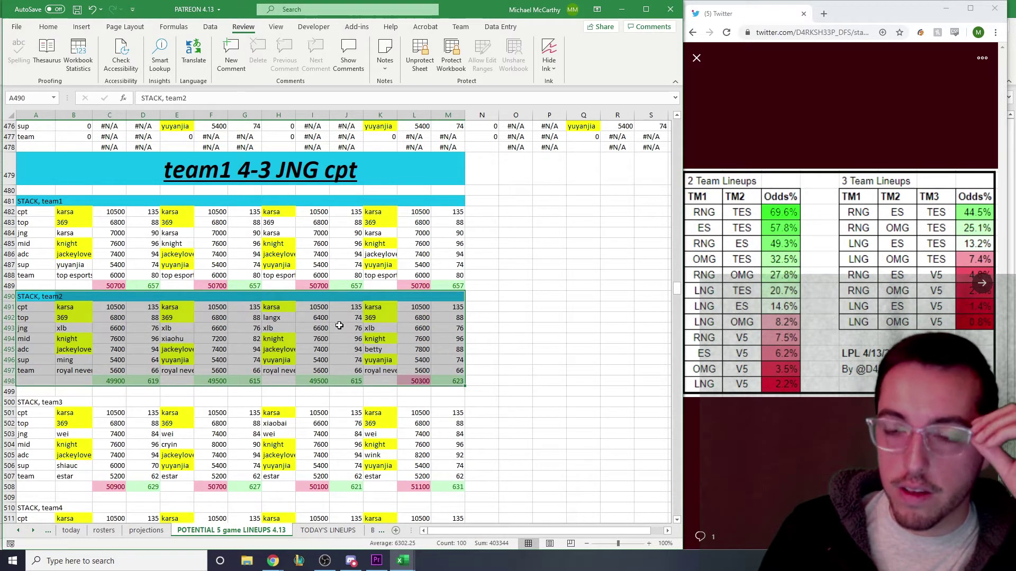
Find the team1 3-4 JNG CPT section further down and examine all STACK, team2 (d) lineups with their totals in row 611
scroll(309, 331, "down", 3)
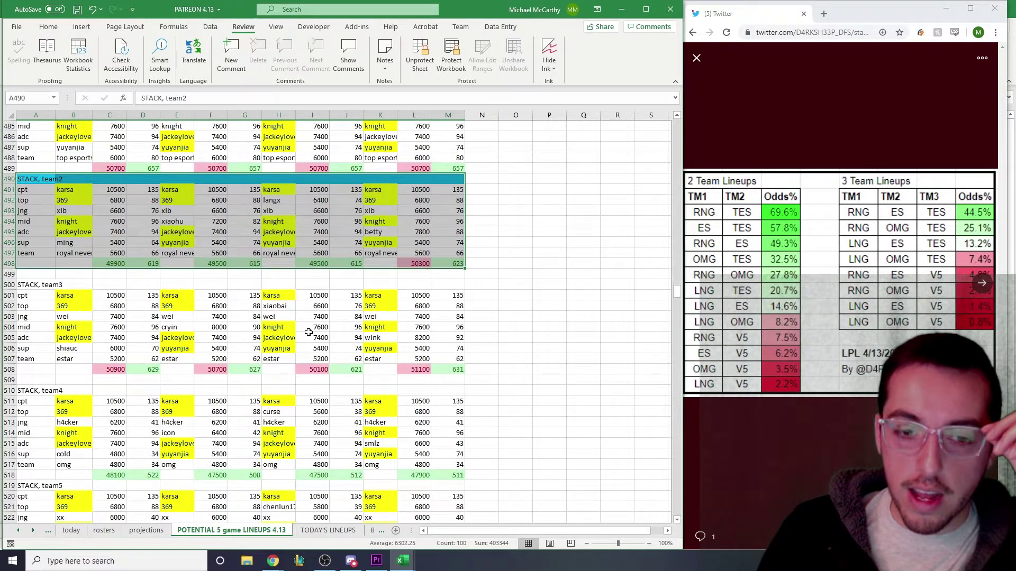
scroll(308, 332, "down", 3)
scroll(314, 332, "down", 19)
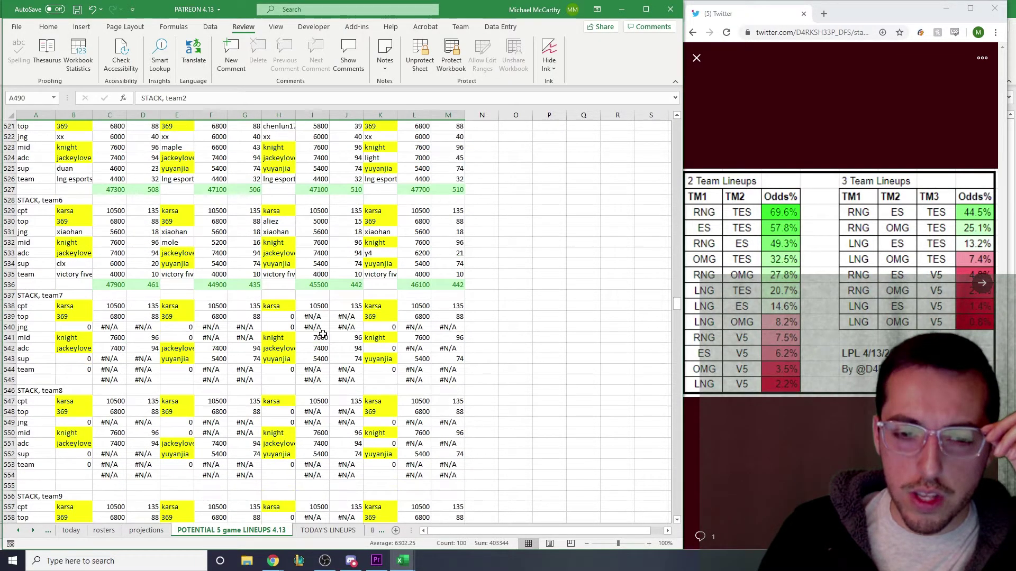
scroll(344, 354, "down", 11)
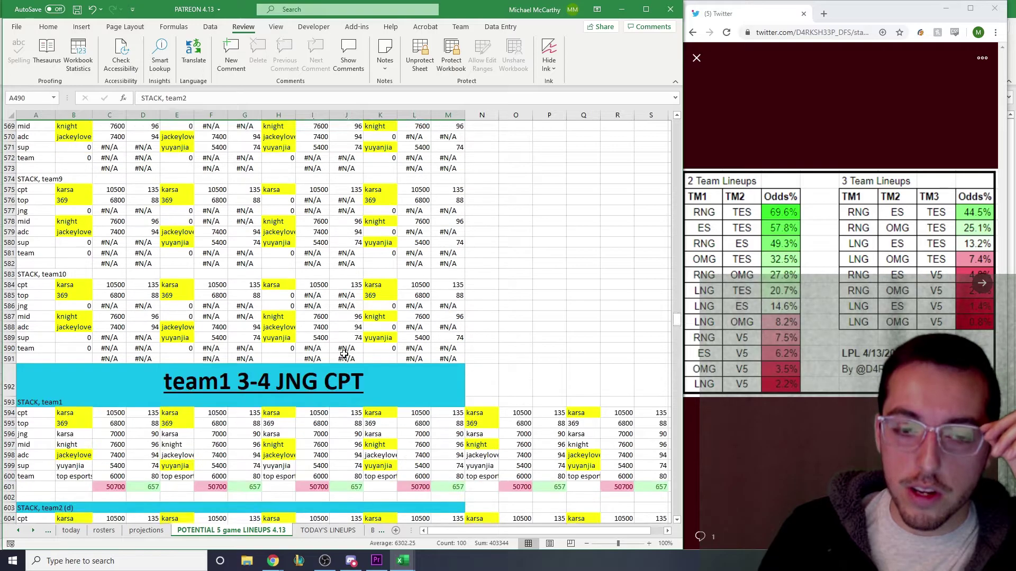
scroll(344, 354, "down", 3)
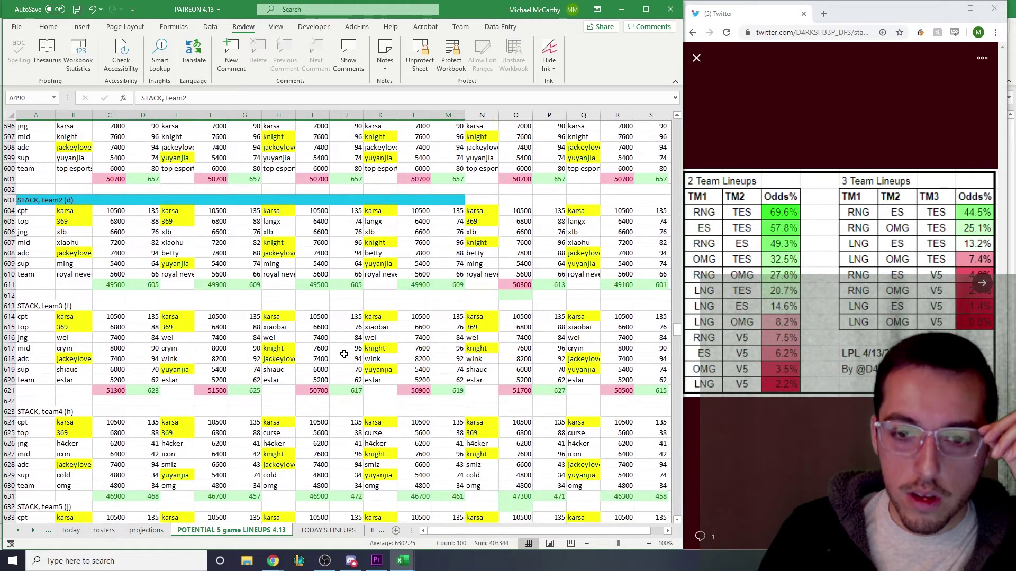
left_click_drag(30, 232, 656, 318)
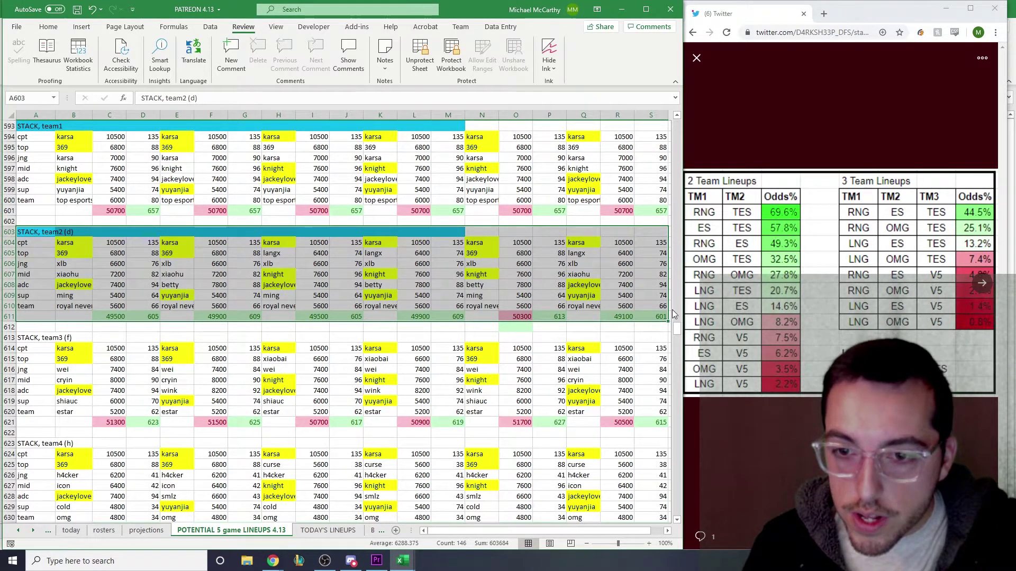
Set the captain position in cell A15 to TOP
left_click_drag(677, 331, 678, 125)
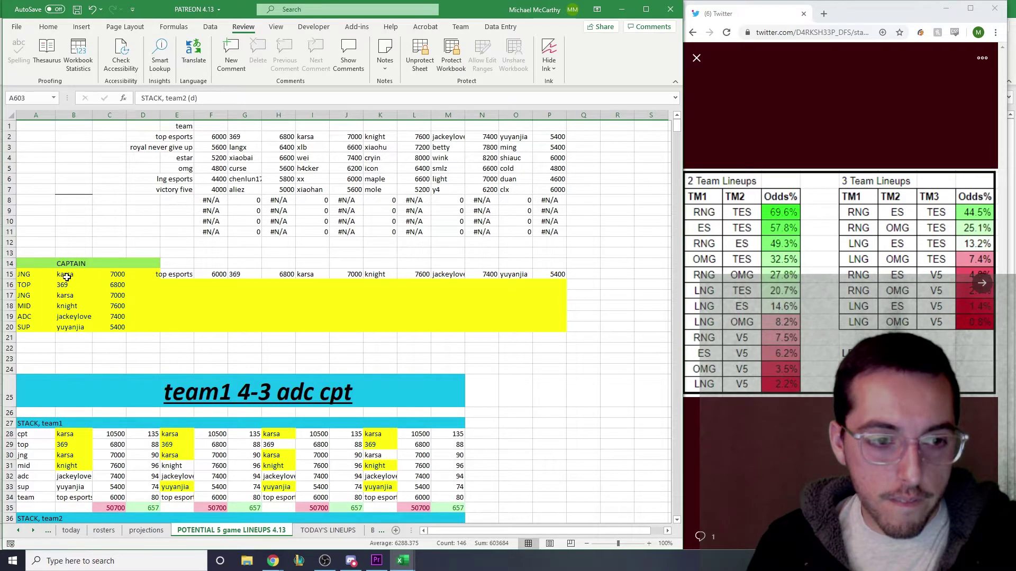
left_click(40, 275)
left_click(59, 274)
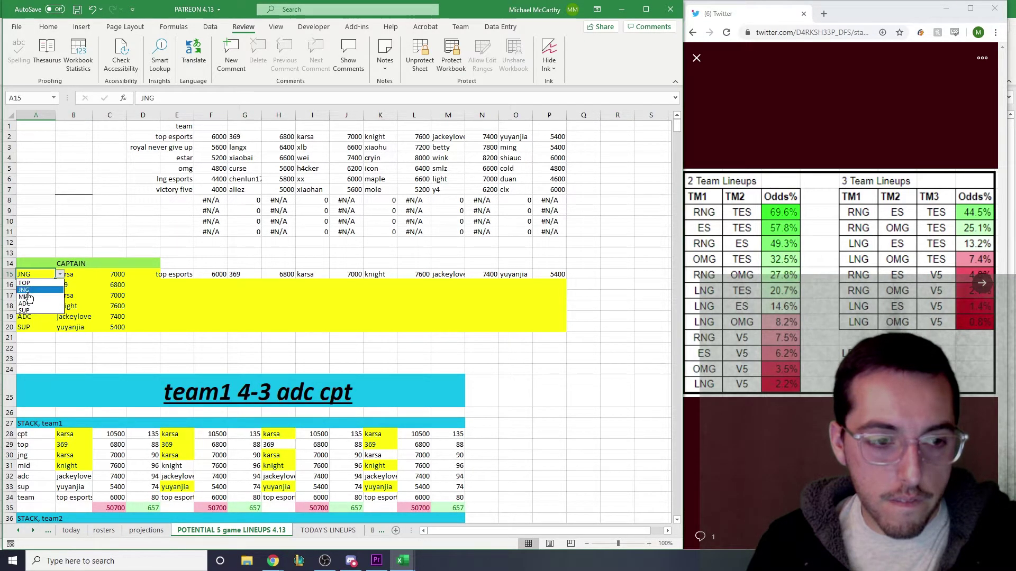
left_click(46, 287)
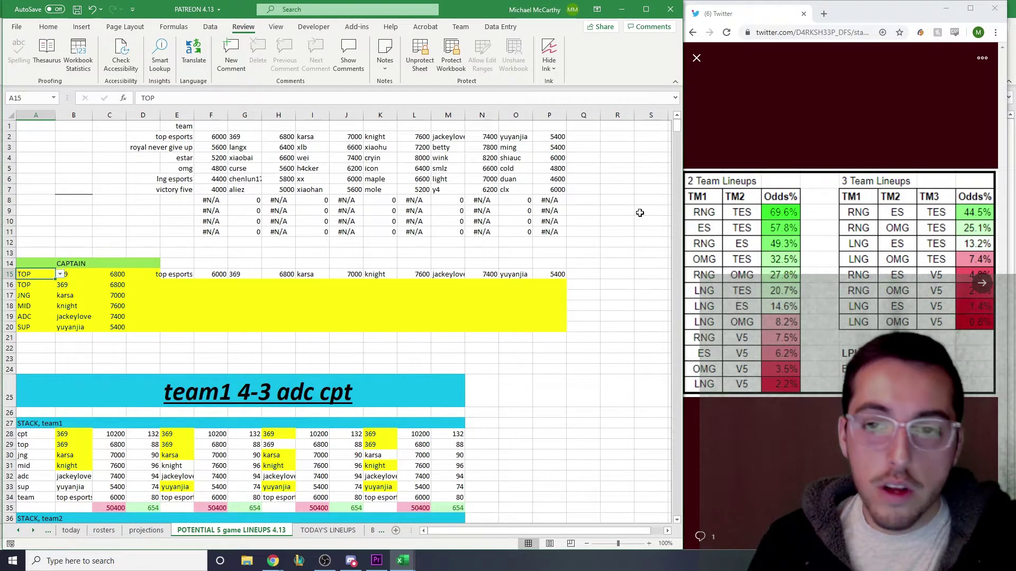
Find the TOP captain stacks around row 707 and review the four STACK, team3 lineups with their totals in row 734
left_click_drag(679, 130, 676, 365)
scroll(441, 362, "down", 1)
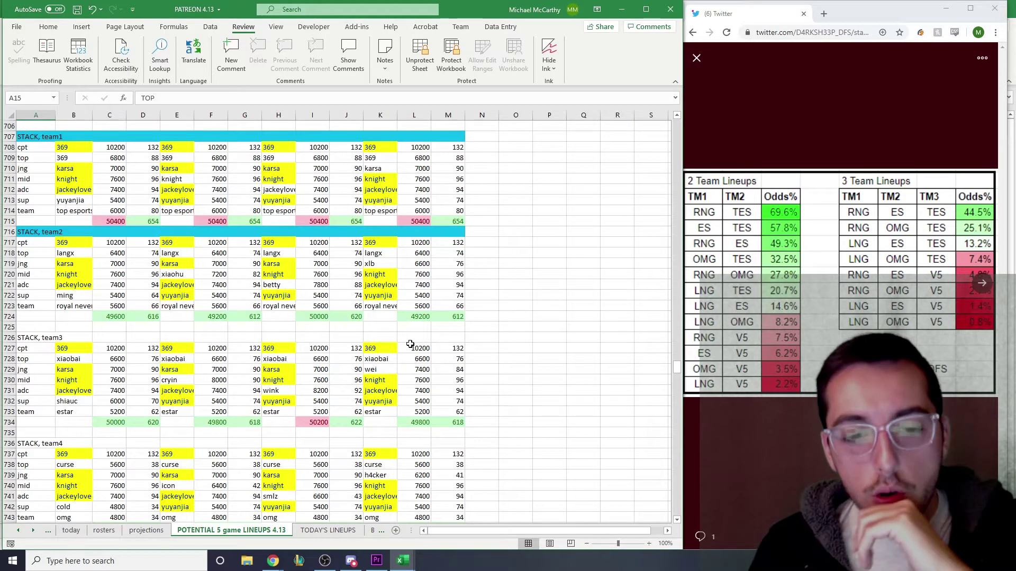
left_click_drag(45, 339, 445, 423)
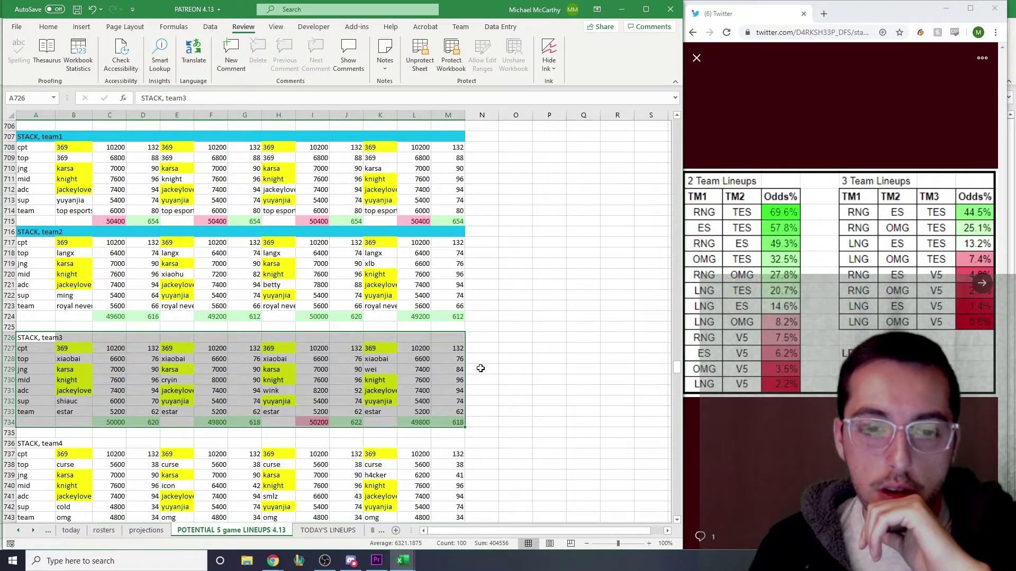